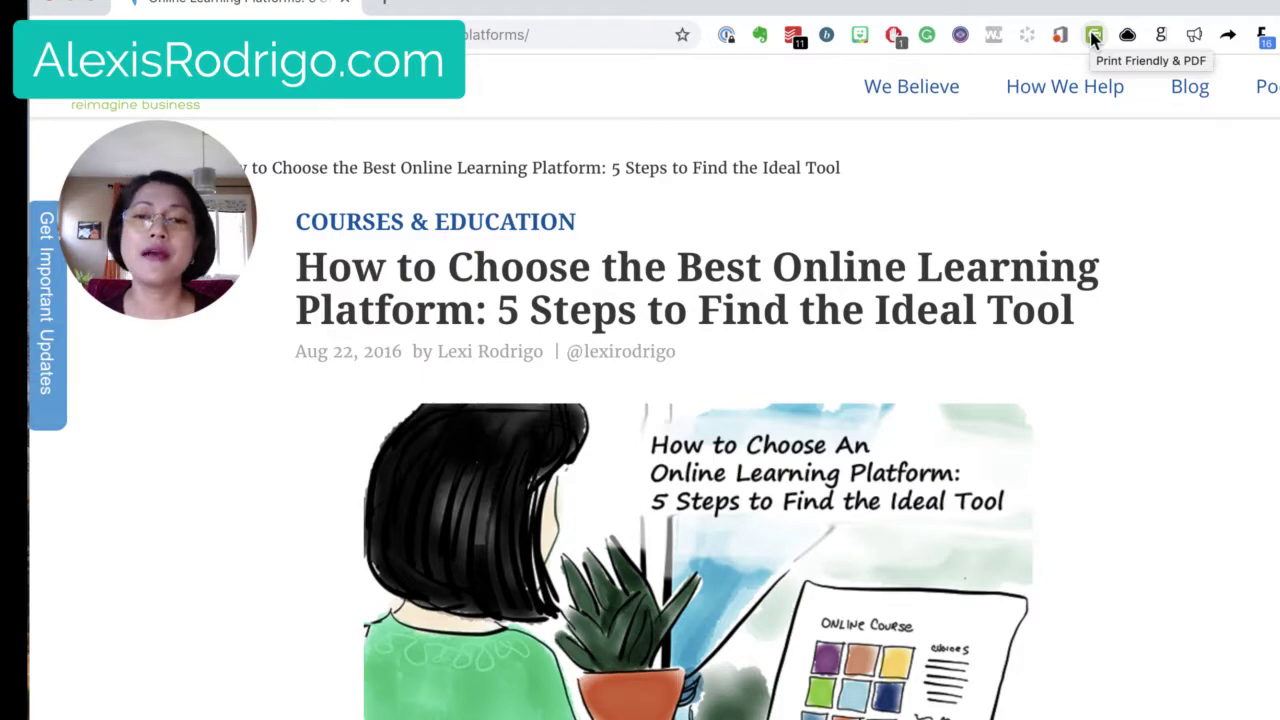
- Open the Print Friendly & PDF preview of the article and remove the "Skip to content" link and the Mirasee logo
{"action": "left_click", "coordinate": [1094, 37]}
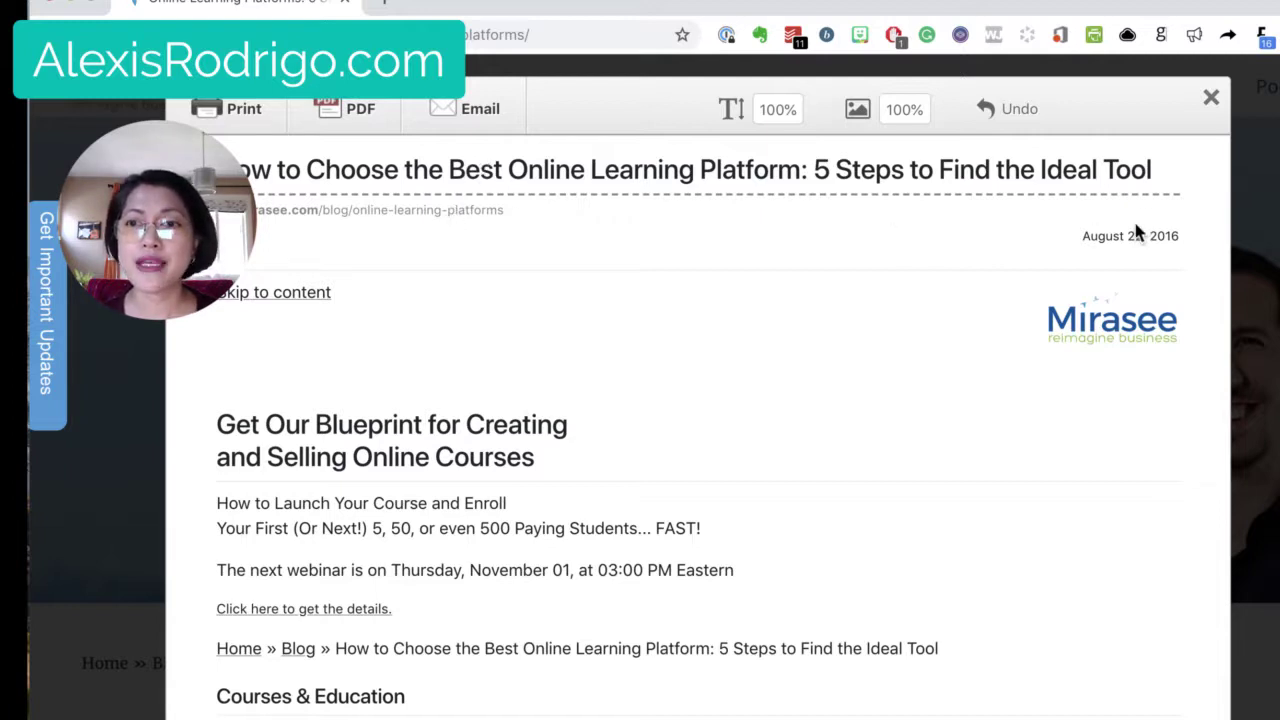
{"action": "mouse_move", "coordinate": [1140, 238]}
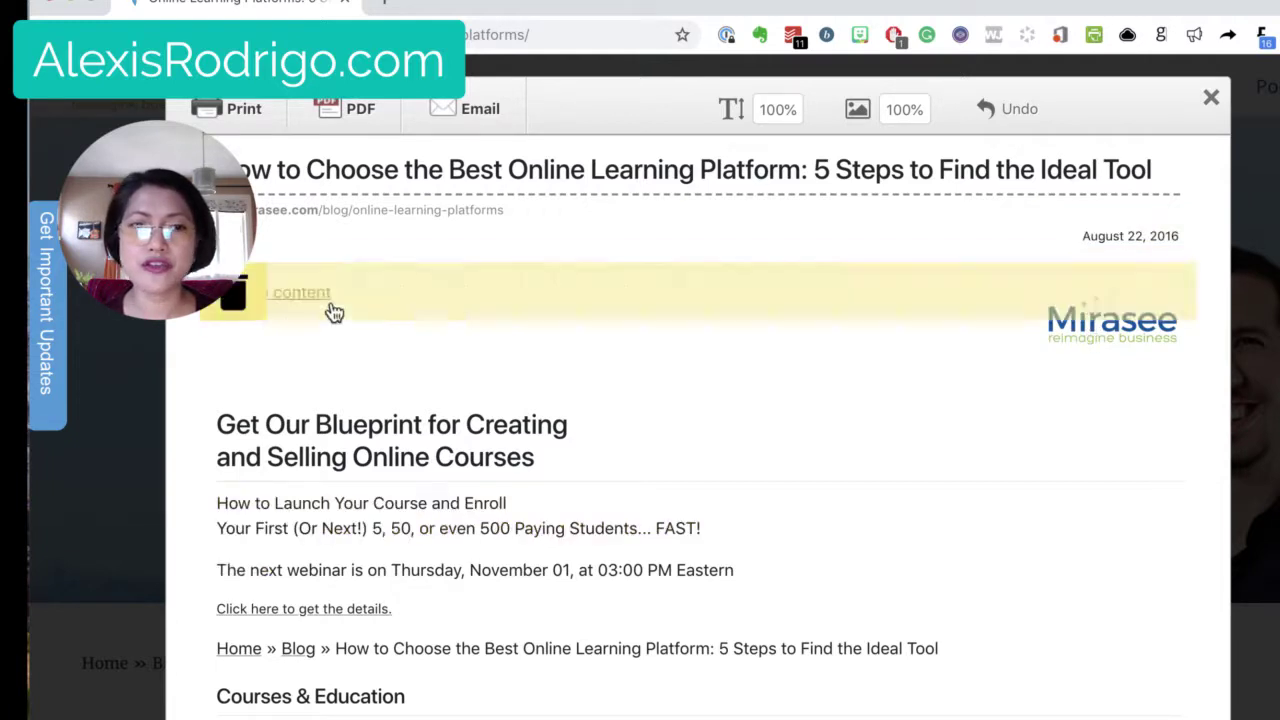
{"action": "left_click", "coordinate": [238, 296]}
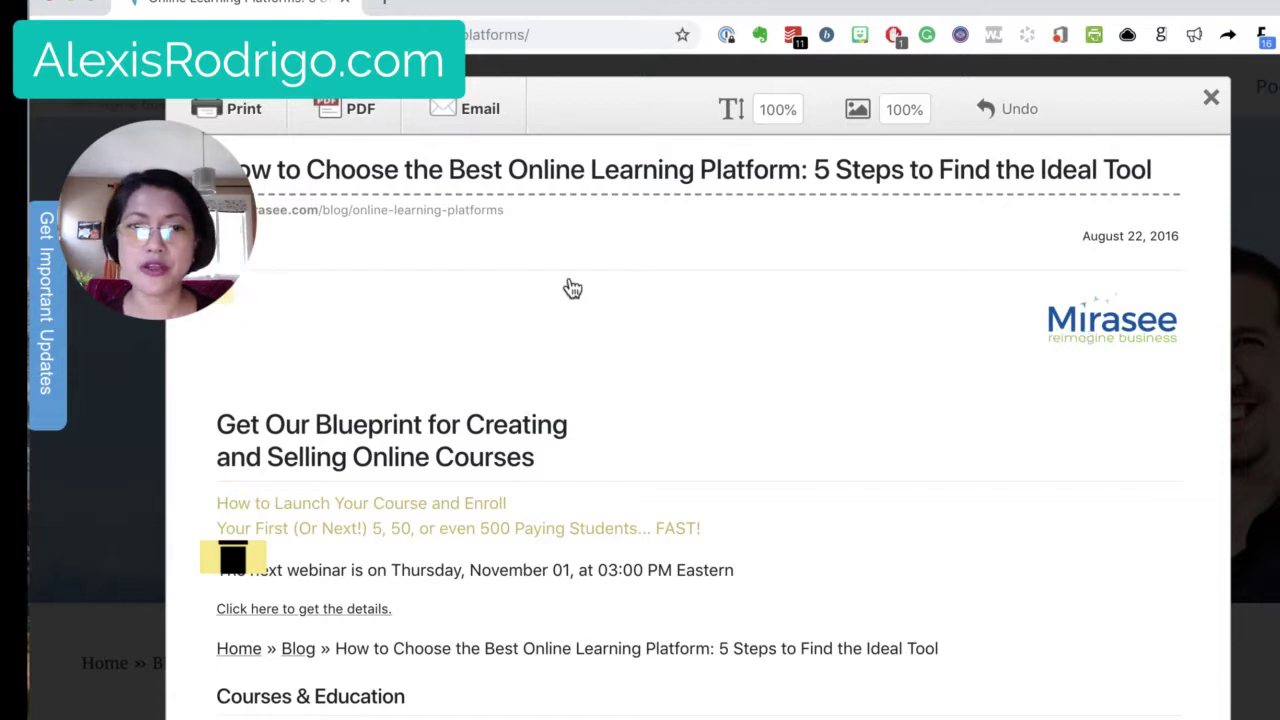
{"action": "left_click", "coordinate": [245, 279]}
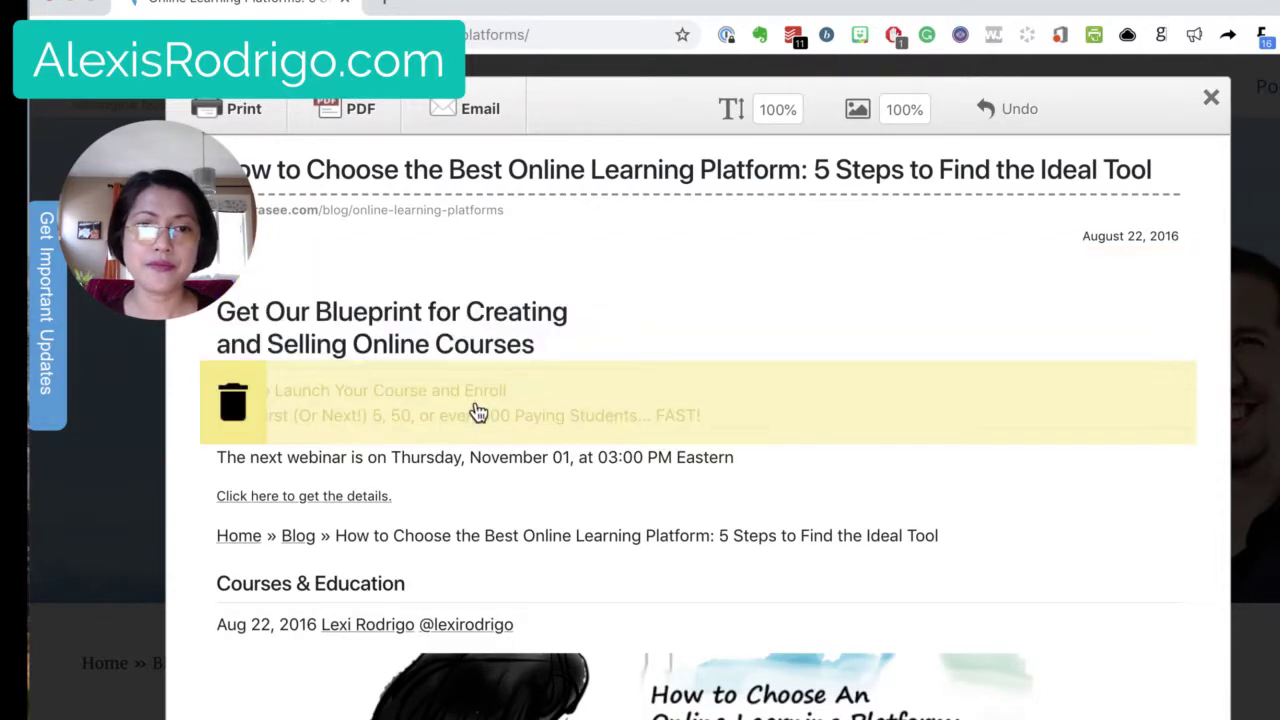
- Remove the course launch blurb, the webinar date line and the "Click here to get the details." link from the preview
{"action": "scroll", "coordinate": [460, 400], "scroll_direction": "down", "scroll_amount": 1}
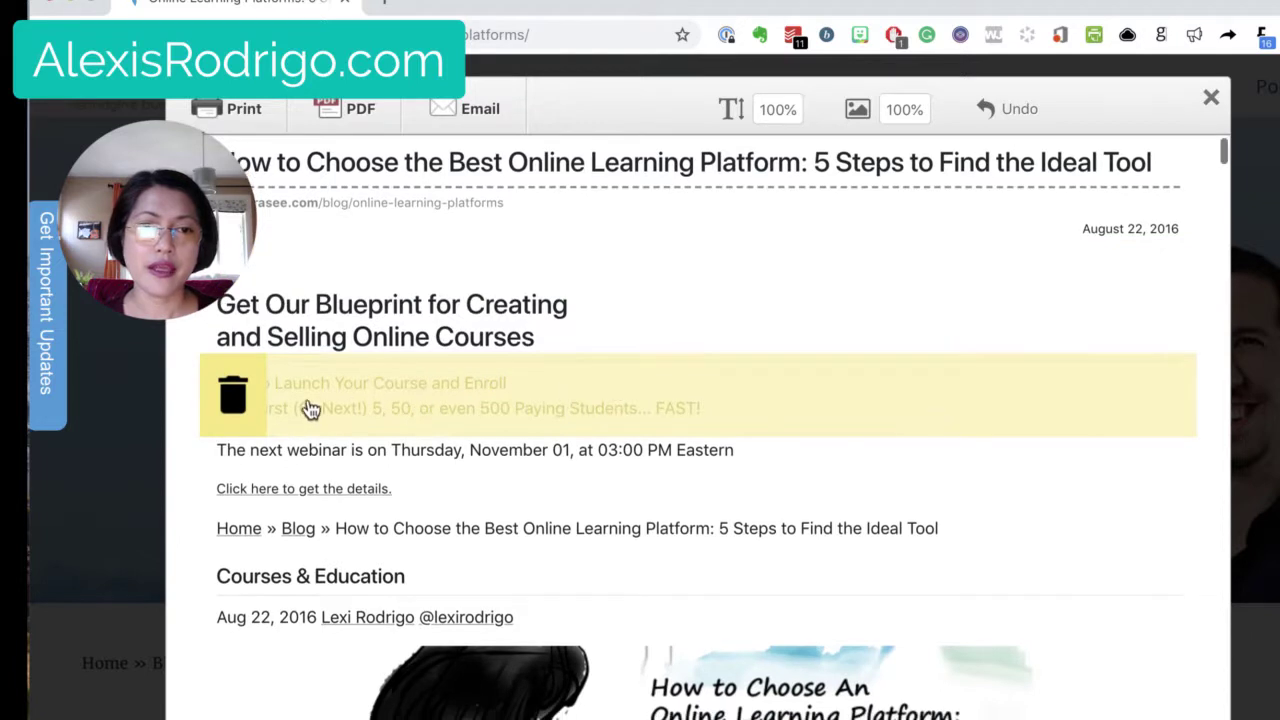
{"action": "left_click", "coordinate": [234, 403]}
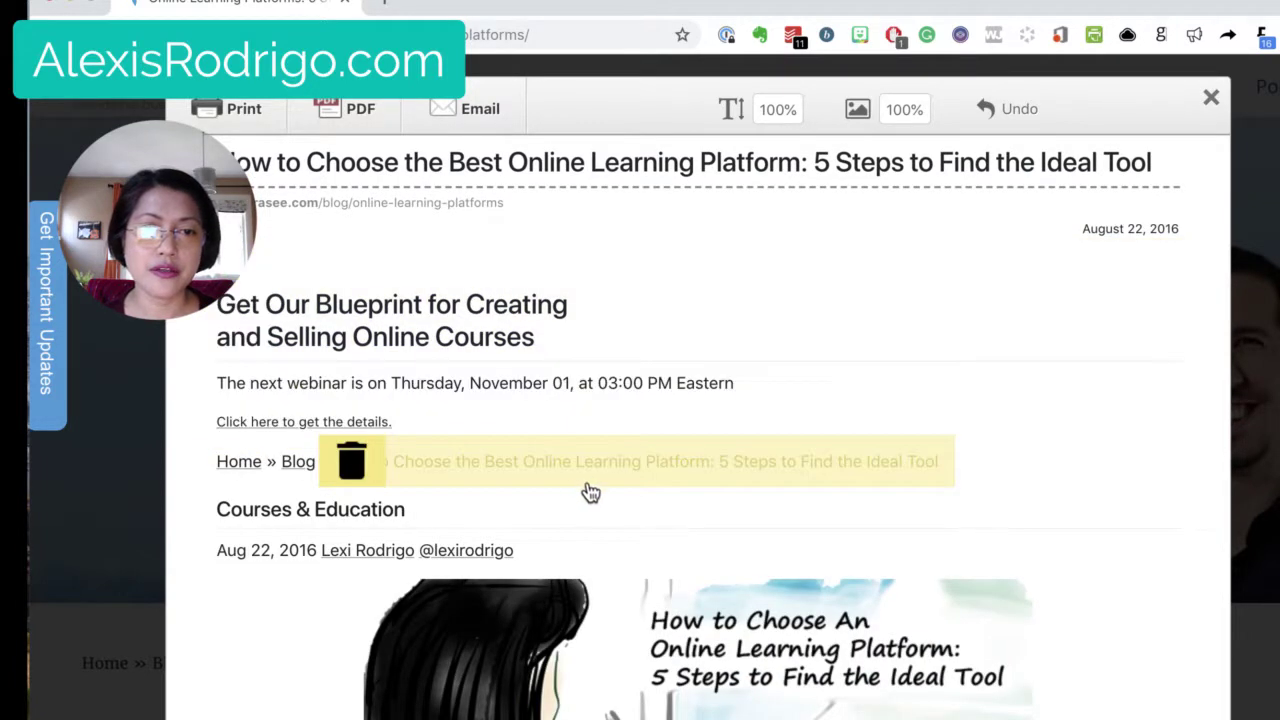
{"action": "left_click", "coordinate": [232, 425]}
{"action": "left_click", "coordinate": [231, 396]}
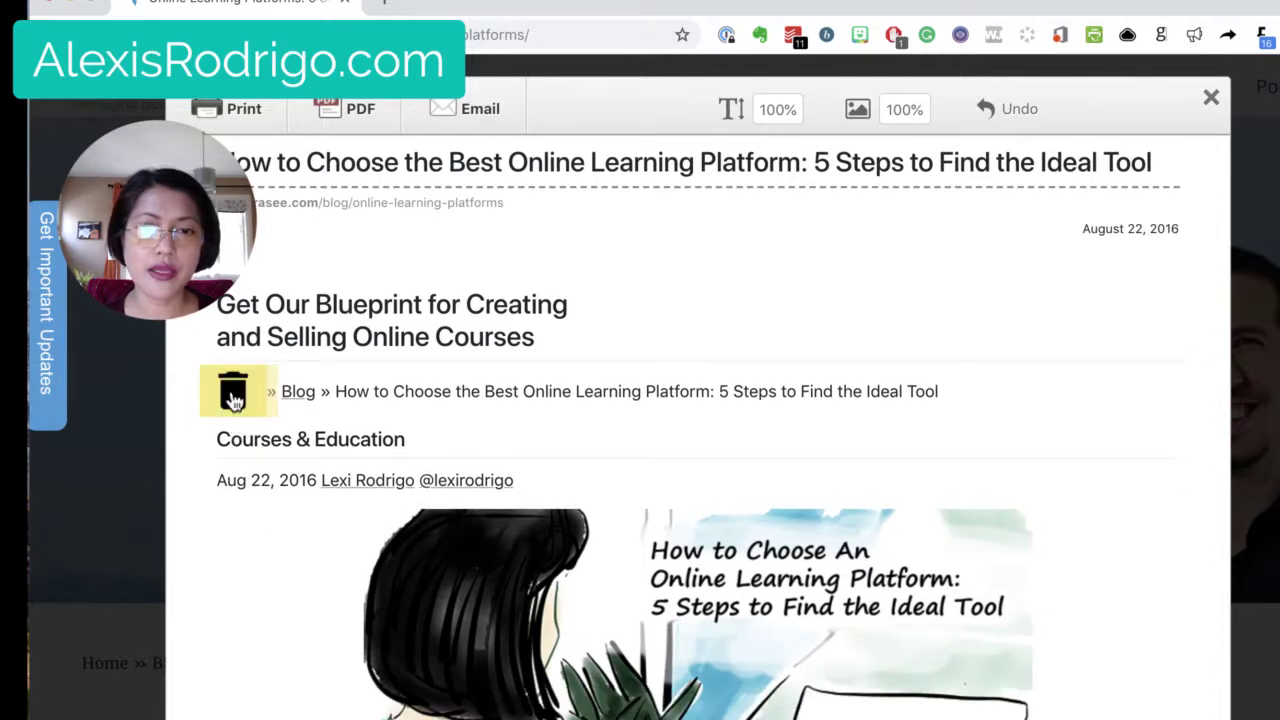
- Remove the whole breadcrumb trail above the "Courses & Education" heading, including its separators
{"action": "left_click", "coordinate": [232, 398]}
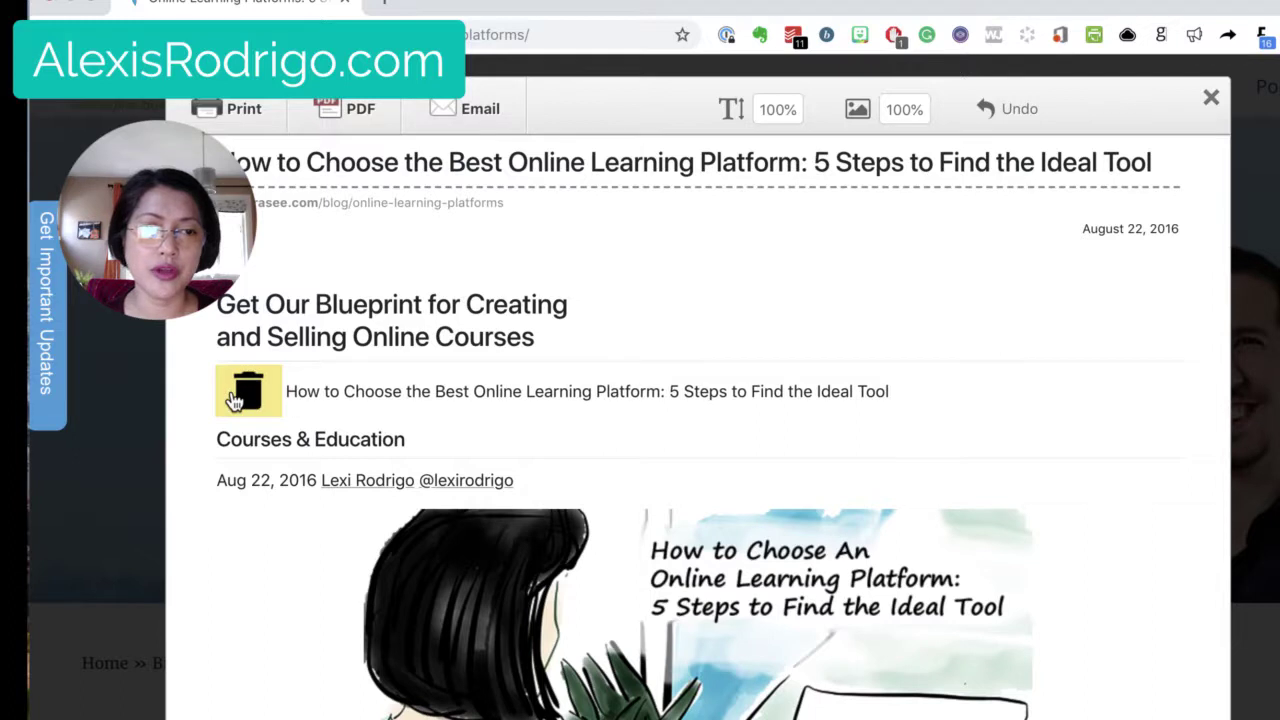
{"action": "left_click", "coordinate": [232, 398]}
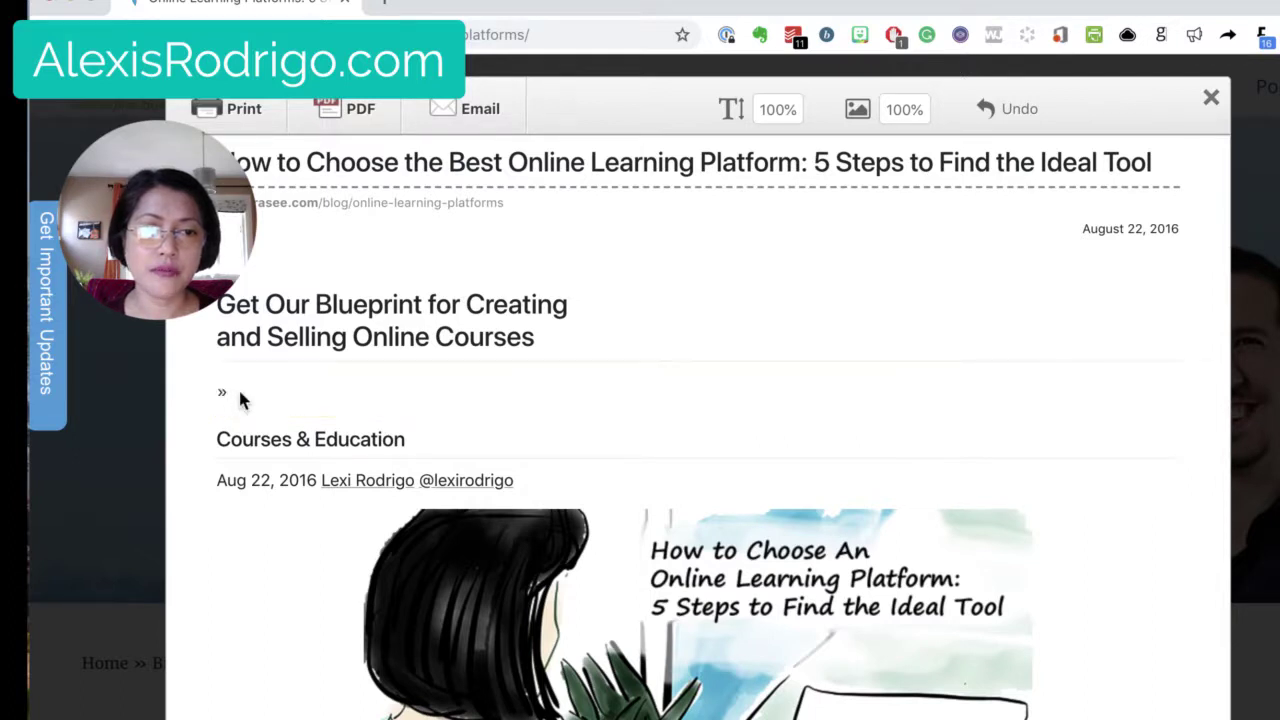
{"action": "left_click", "coordinate": [232, 400]}
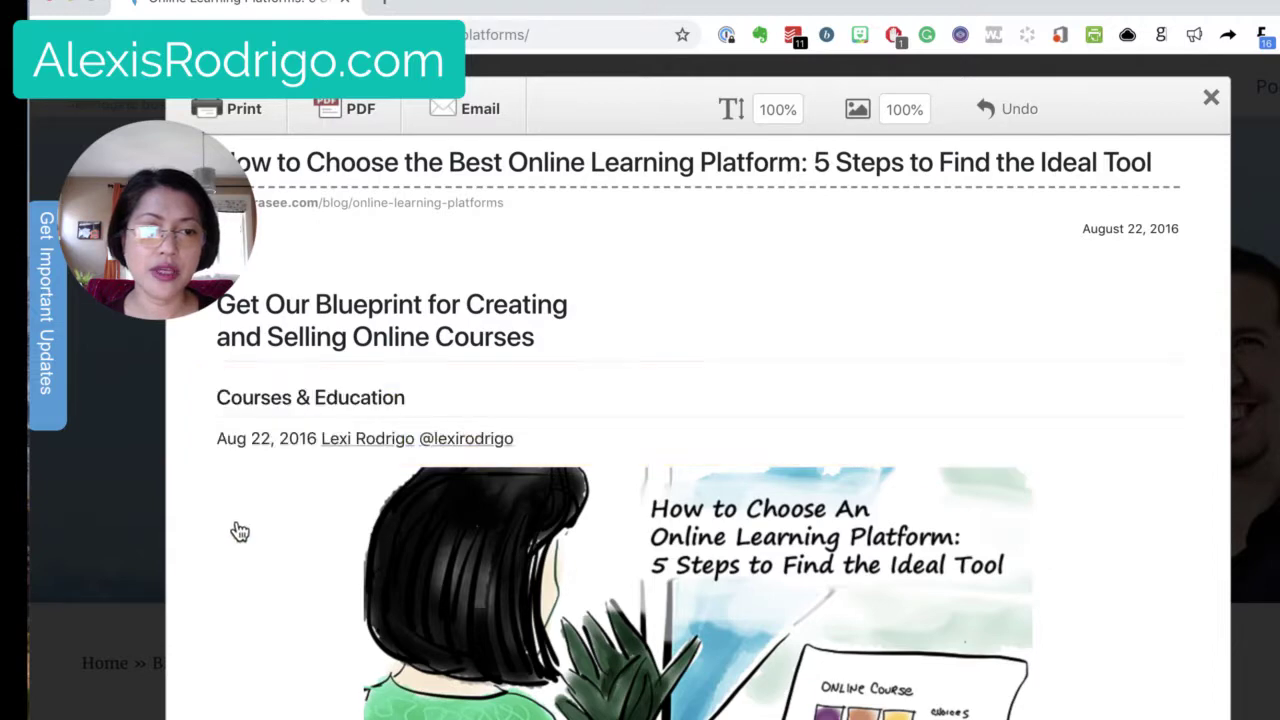
- Examine the header image, introduction and start of Step 1 in the preview for content to keep or remove
{"action": "scroll", "coordinate": [245, 495], "scroll_direction": "down", "scroll_amount": 2}
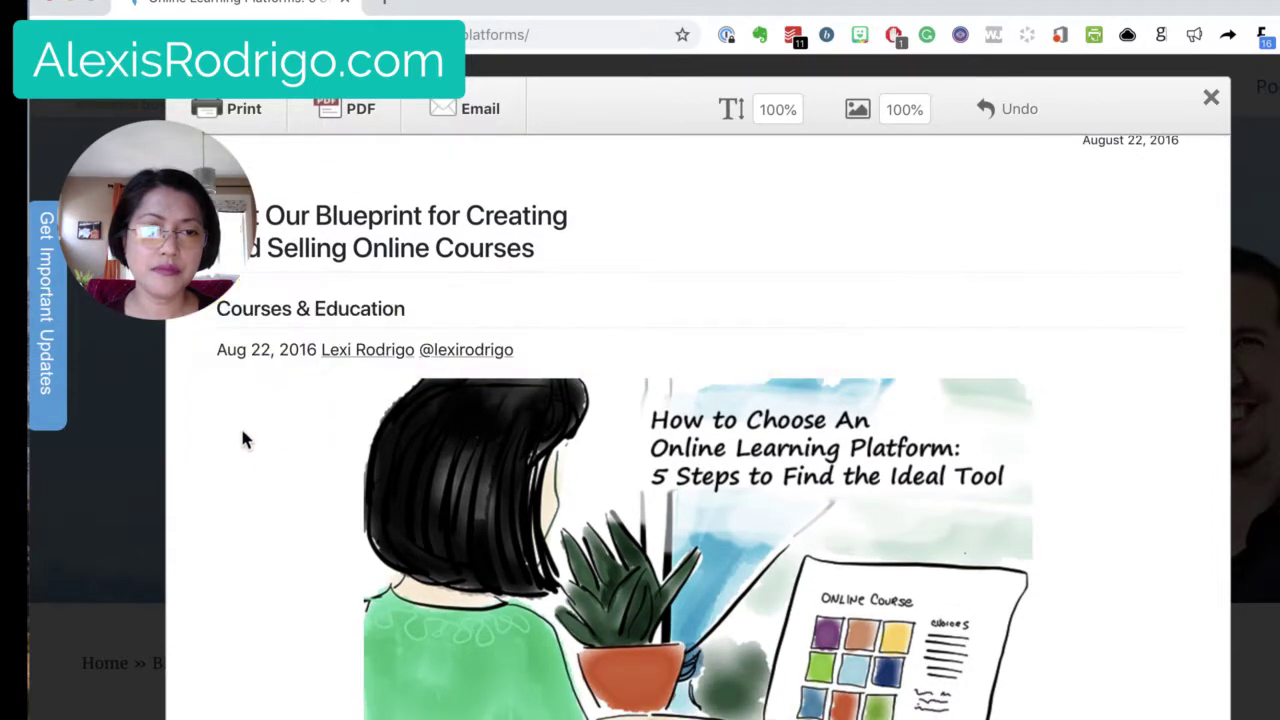
{"action": "scroll", "coordinate": [252, 446], "scroll_direction": "down", "scroll_amount": 3}
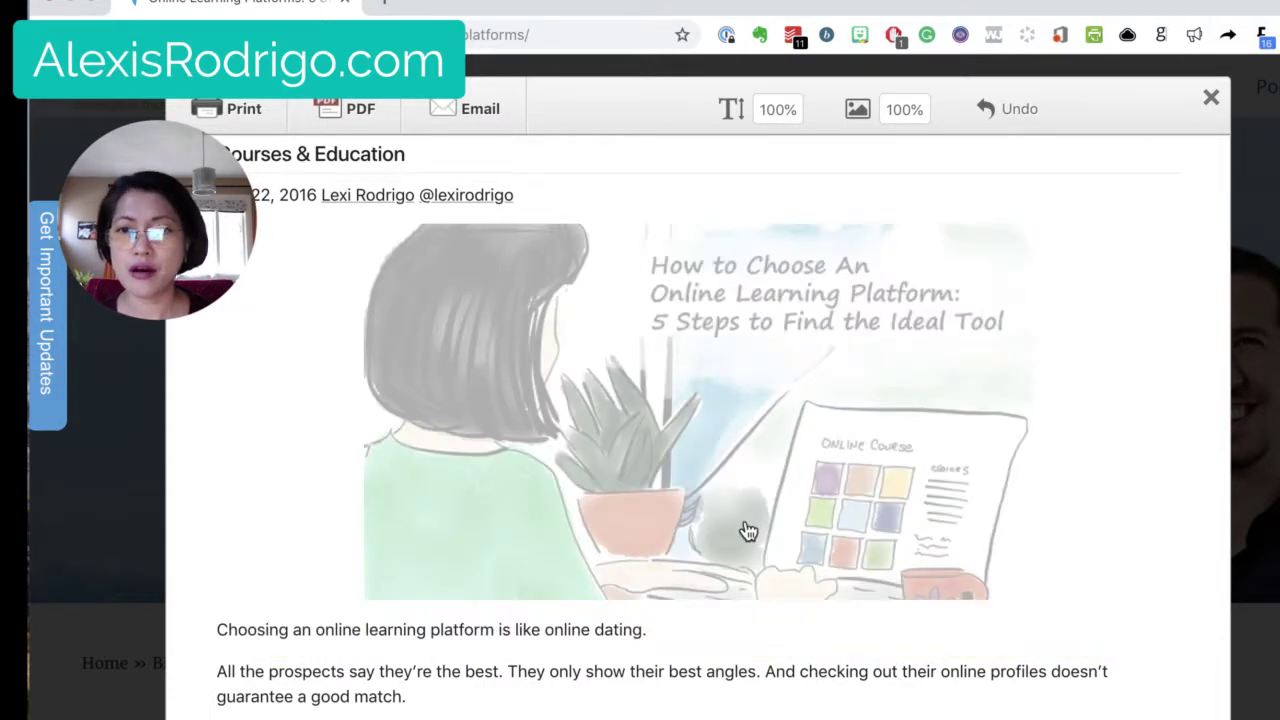
{"action": "scroll", "coordinate": [748, 530], "scroll_direction": "down", "scroll_amount": 5}
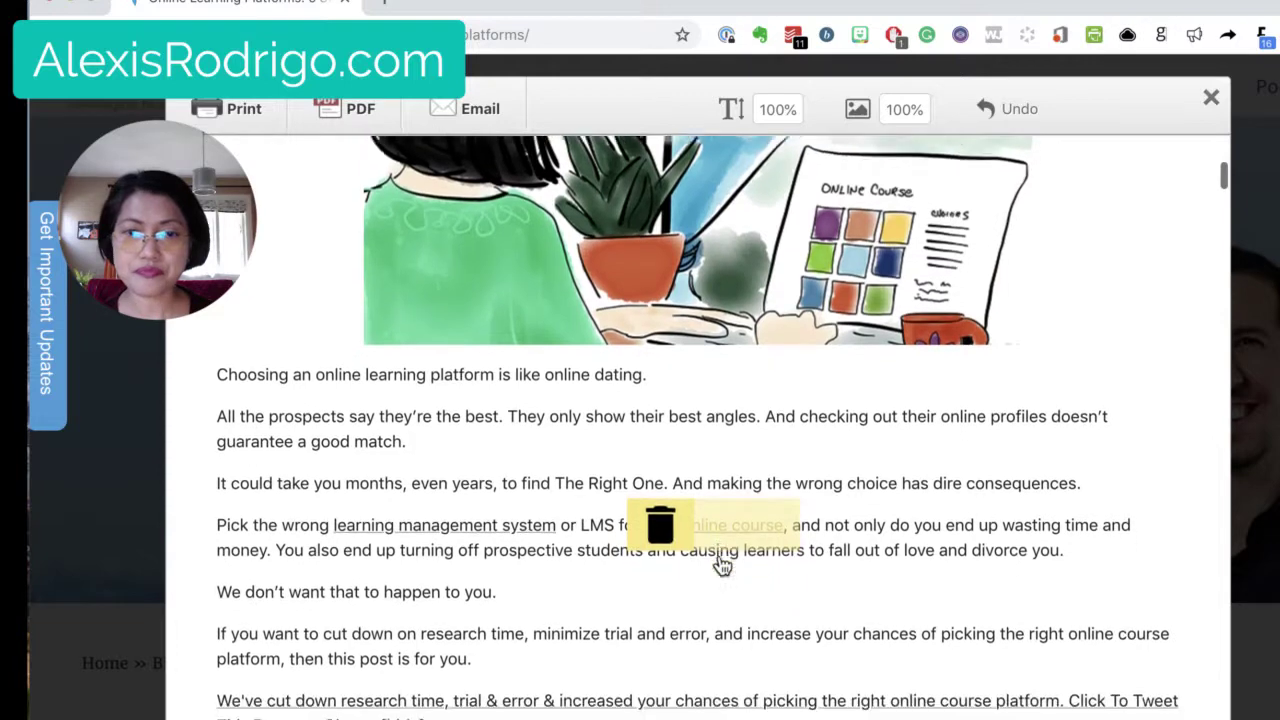
{"action": "scroll", "coordinate": [335, 533], "scroll_direction": "down", "scroll_amount": 3}
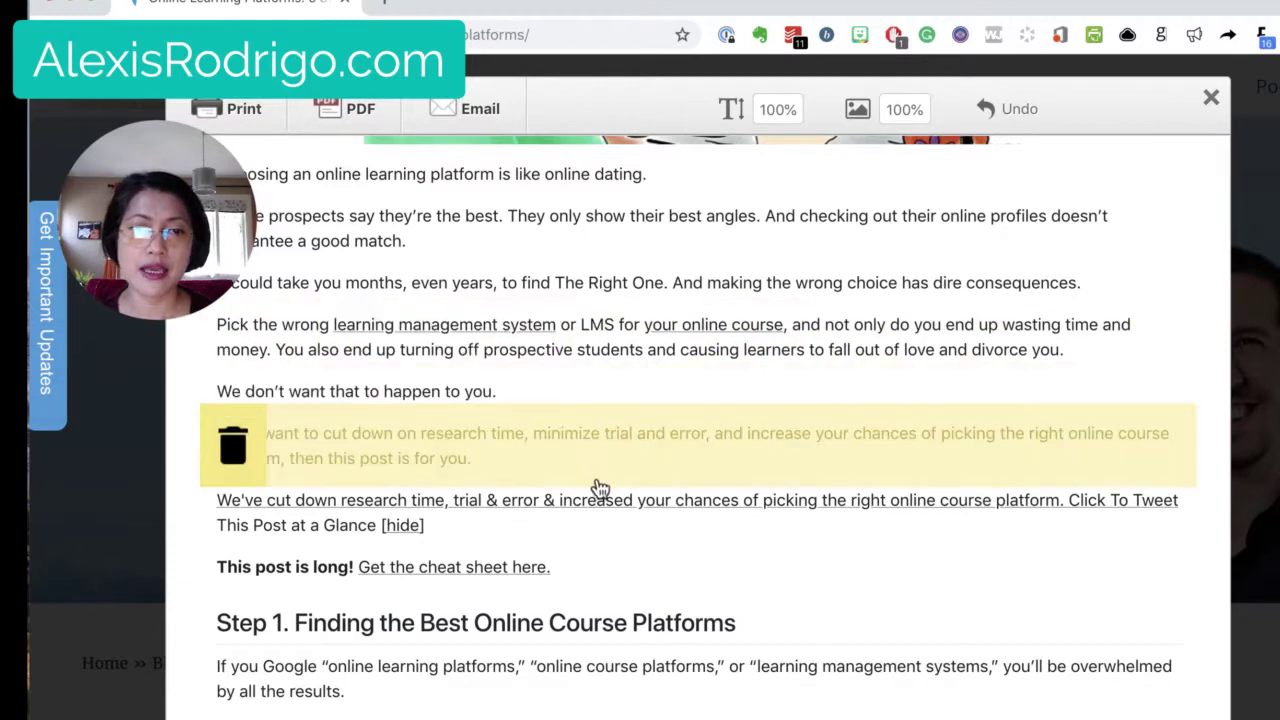
{"action": "scroll", "coordinate": [595, 480], "scroll_direction": "down", "scroll_amount": 1}
{"action": "scroll", "coordinate": [610, 480], "scroll_direction": "down", "scroll_amount": 2}
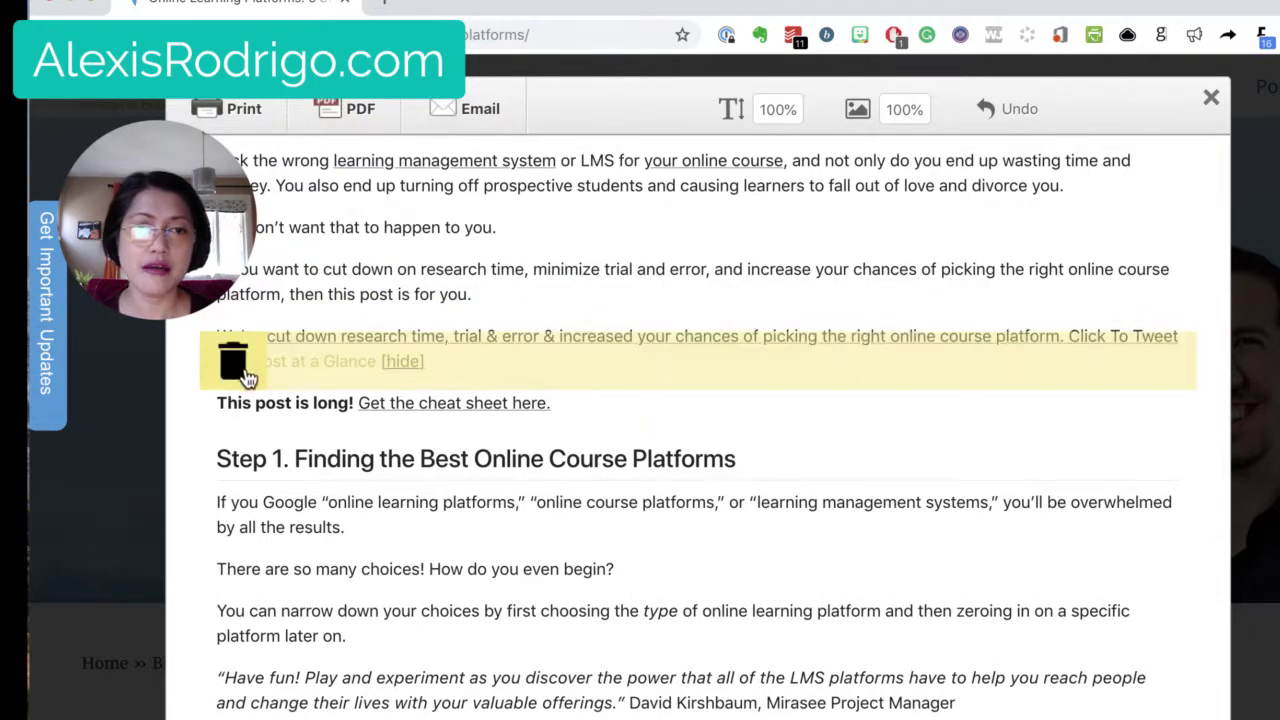
{"action": "scroll", "coordinate": [250, 375], "scroll_direction": "down", "scroll_amount": 3}
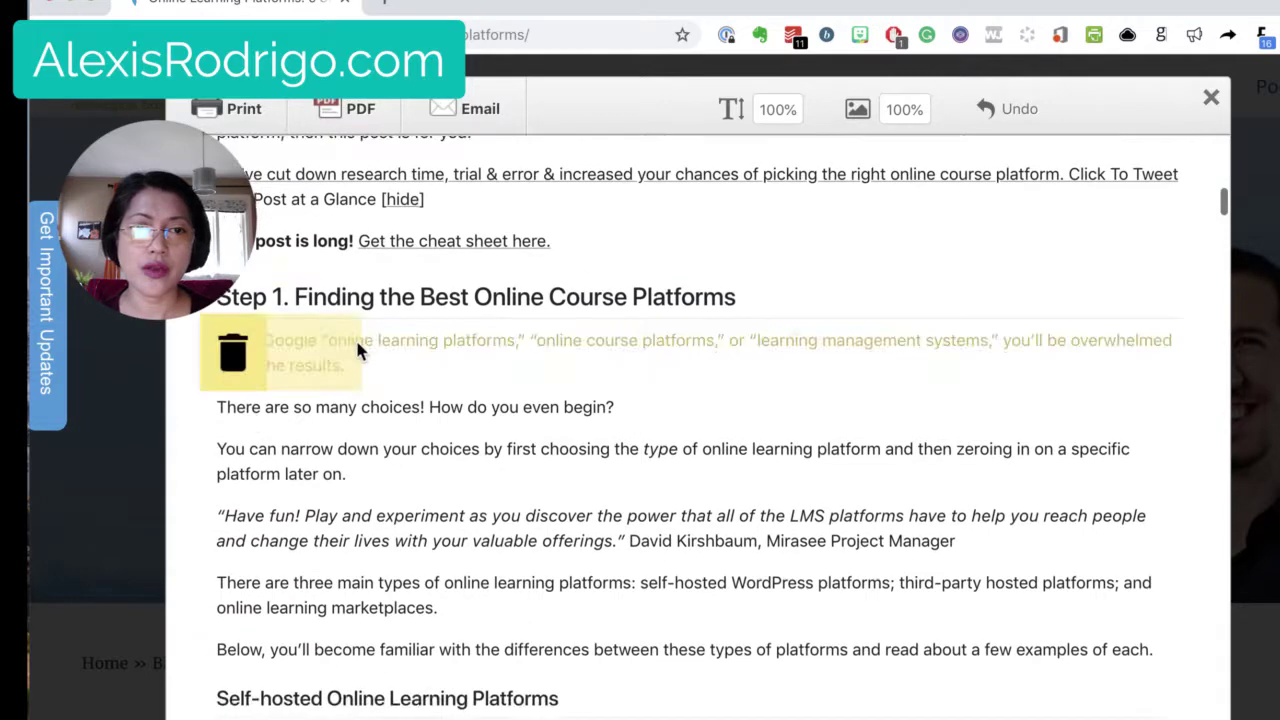
{"action": "scroll", "coordinate": [355, 337], "scroll_direction": "up", "scroll_amount": 2}
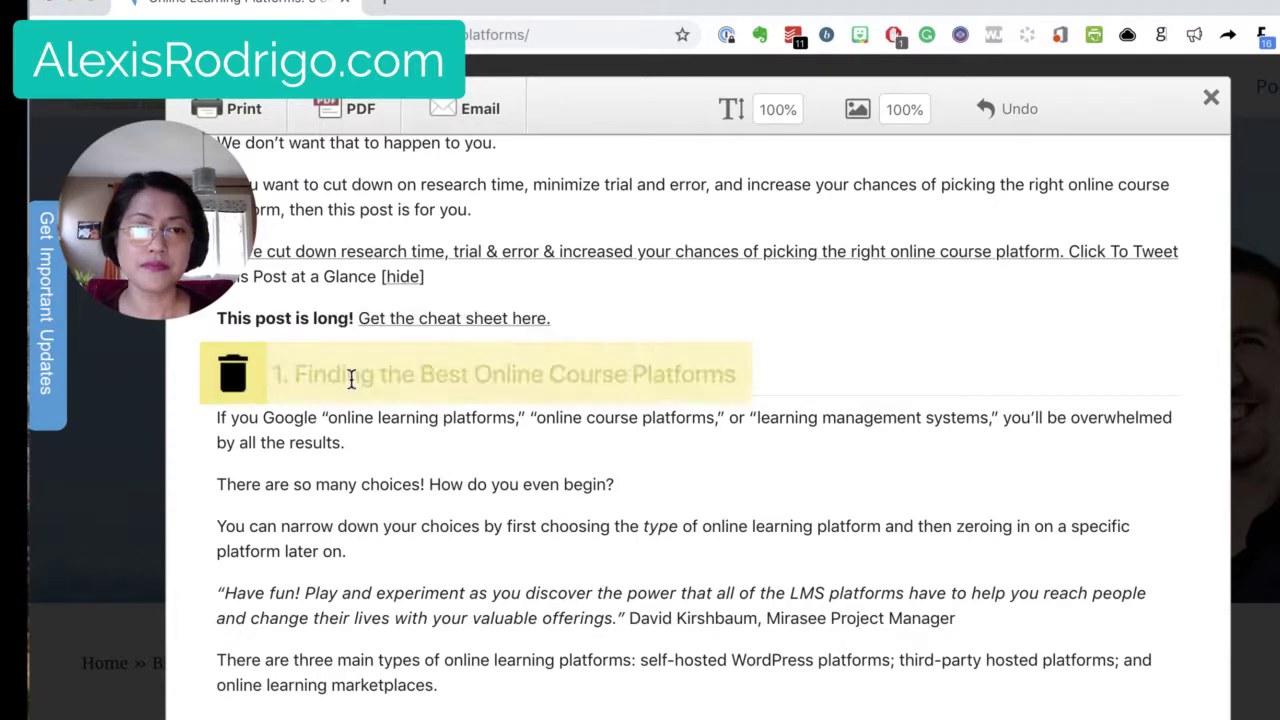
- Review the rest of the article, from the platform descriptions and wishlist checklist through the comparison spreadsheets, for unwanted content
{"action": "scroll", "coordinate": [351, 378], "scroll_direction": "down", "scroll_amount": 5}
{"action": "scroll", "coordinate": [350, 455], "scroll_direction": "down", "scroll_amount": 8}
{"action": "scroll", "coordinate": [350, 455], "scroll_direction": "down", "scroll_amount": 9}
{"action": "scroll", "coordinate": [350, 455], "scroll_direction": "down", "scroll_amount": 10}
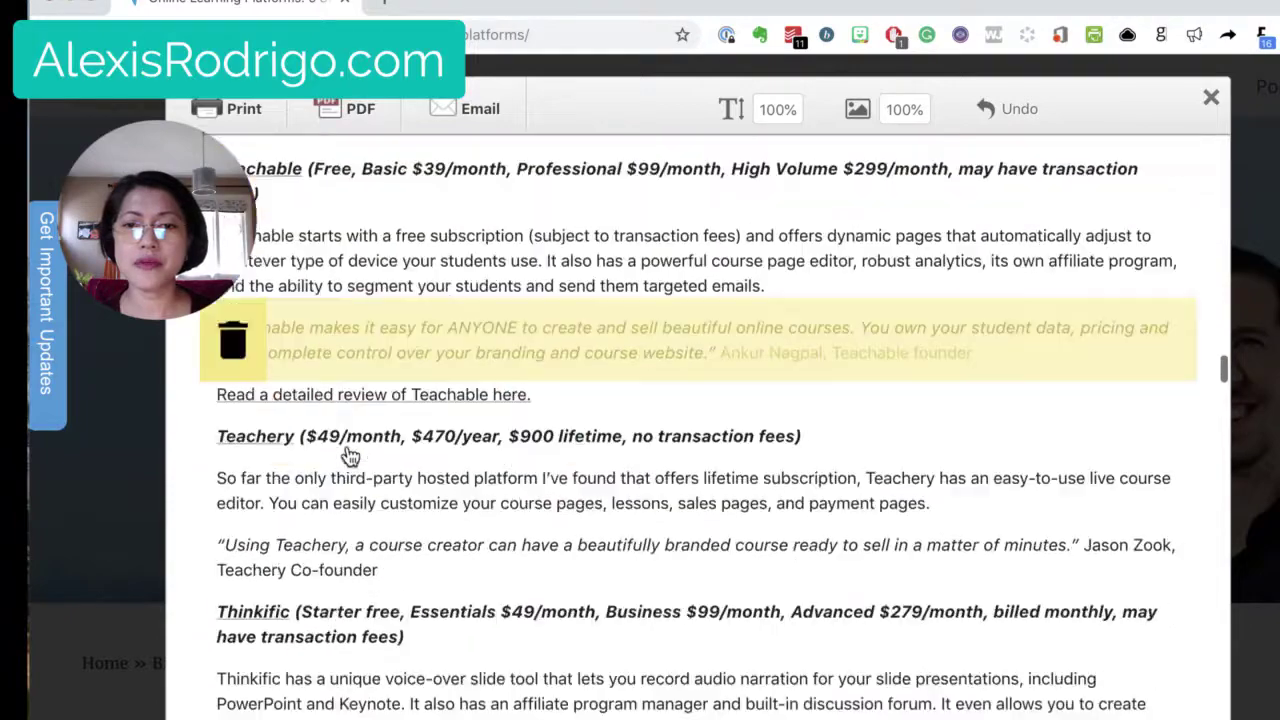
{"action": "scroll", "coordinate": [350, 455], "scroll_direction": "down", "scroll_amount": 8}
{"action": "scroll", "coordinate": [350, 455], "scroll_direction": "down", "scroll_amount": 10}
{"action": "scroll", "coordinate": [350, 455], "scroll_direction": "down", "scroll_amount": 10}
{"action": "scroll", "coordinate": [347, 450], "scroll_direction": "down", "scroll_amount": 5}
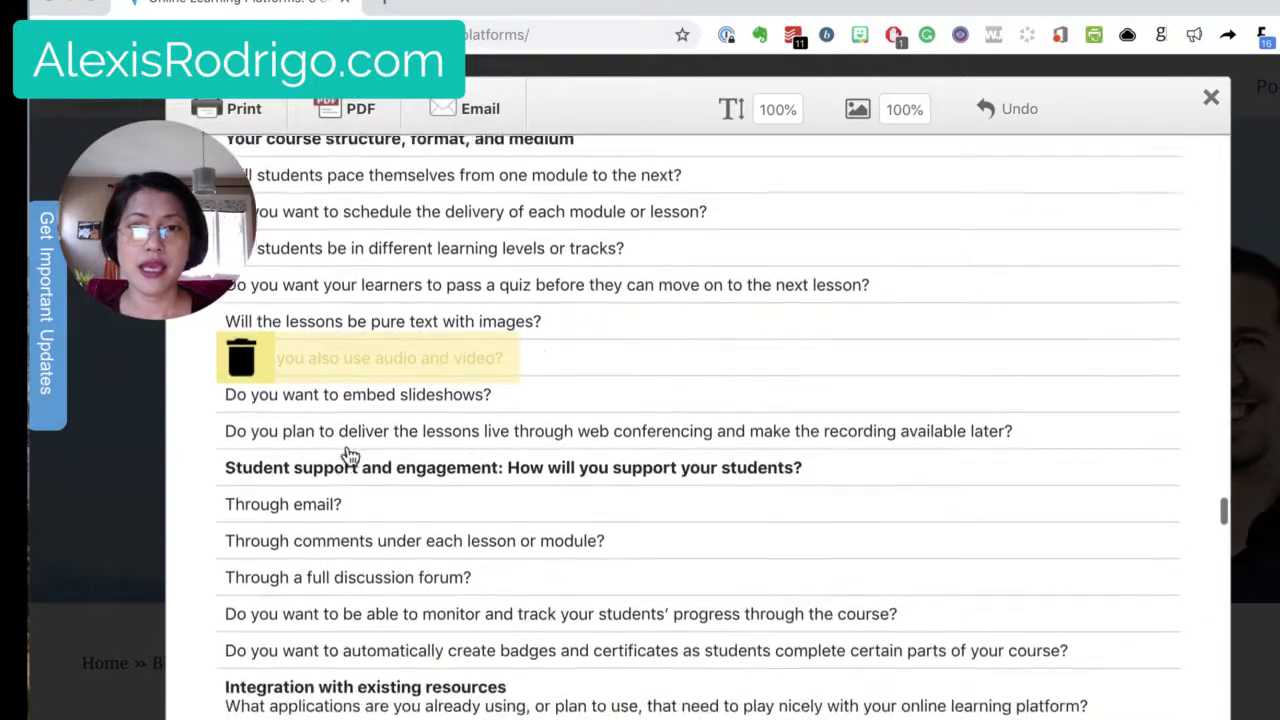
{"action": "scroll", "coordinate": [350, 455], "scroll_direction": "up", "scroll_amount": 3}
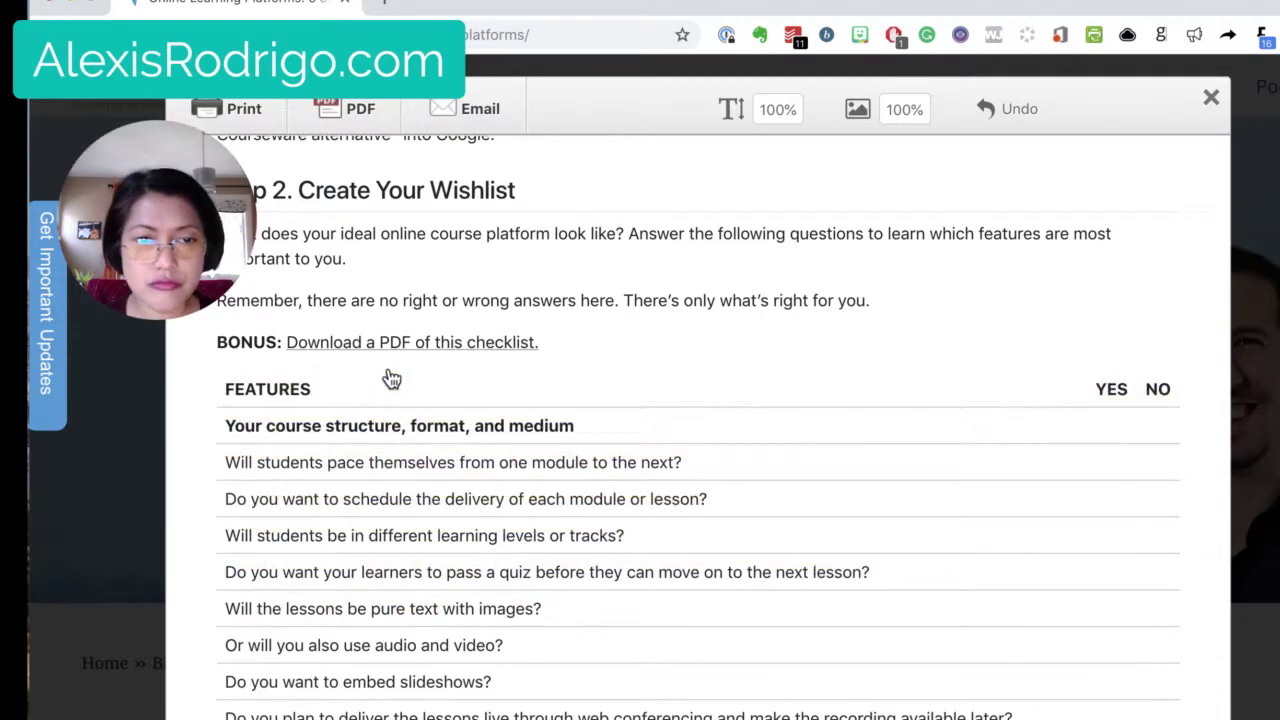
{"action": "scroll", "coordinate": [400, 450], "scroll_direction": "down", "scroll_amount": 8}
{"action": "scroll", "coordinate": [410, 488], "scroll_direction": "down", "scroll_amount": 10}
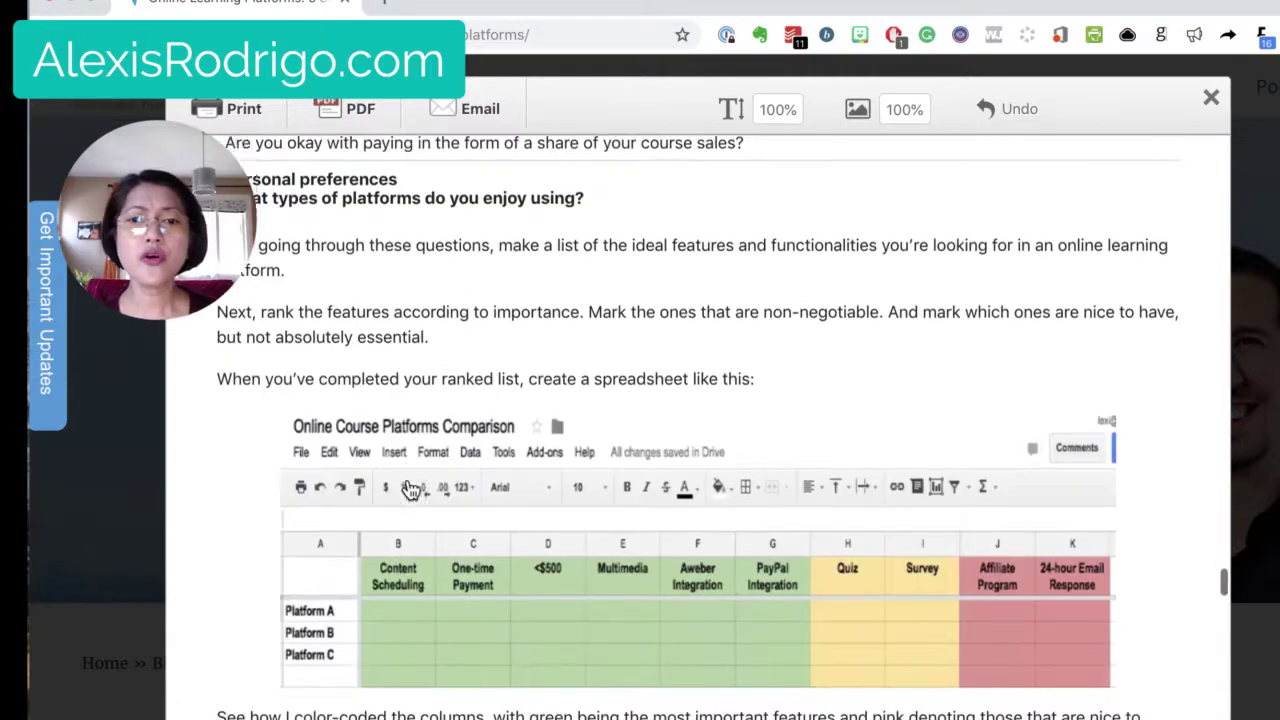
{"action": "scroll", "coordinate": [410, 488], "scroll_direction": "down", "scroll_amount": 2}
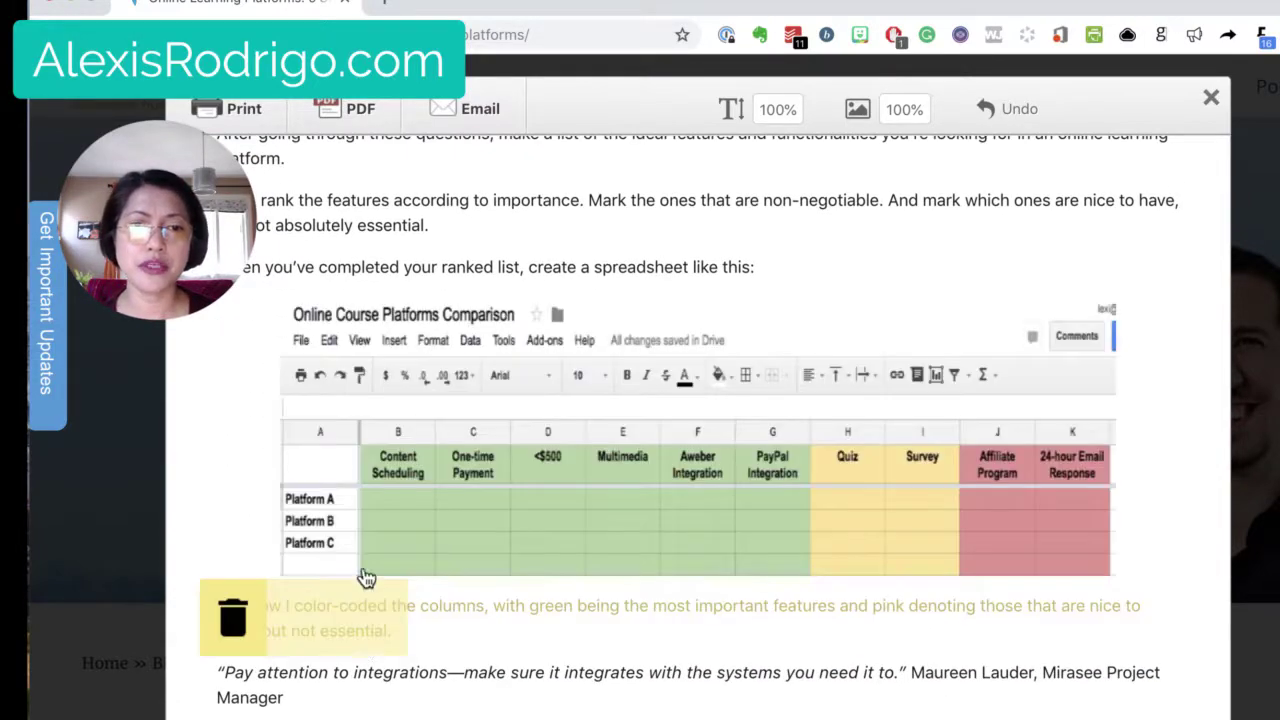
{"action": "scroll", "coordinate": [381, 492], "scroll_direction": "down", "scroll_amount": 8}
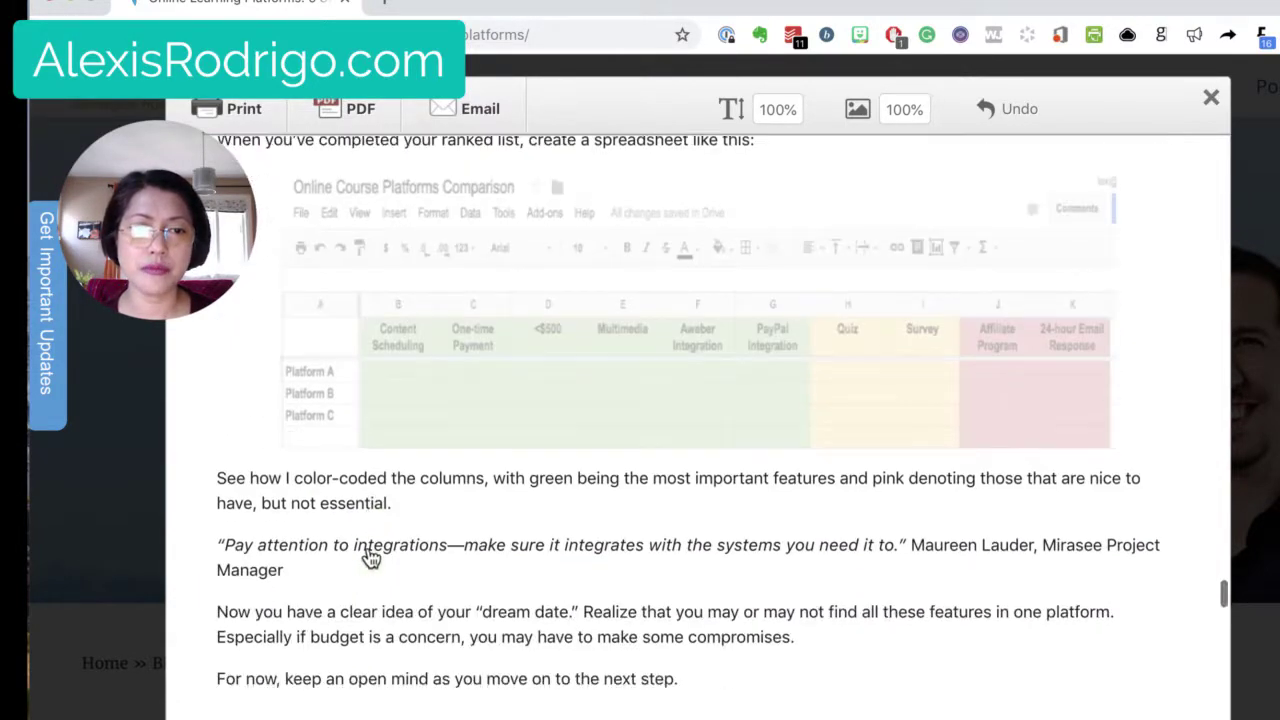
{"action": "scroll", "coordinate": [357, 582], "scroll_direction": "down", "scroll_amount": 8}
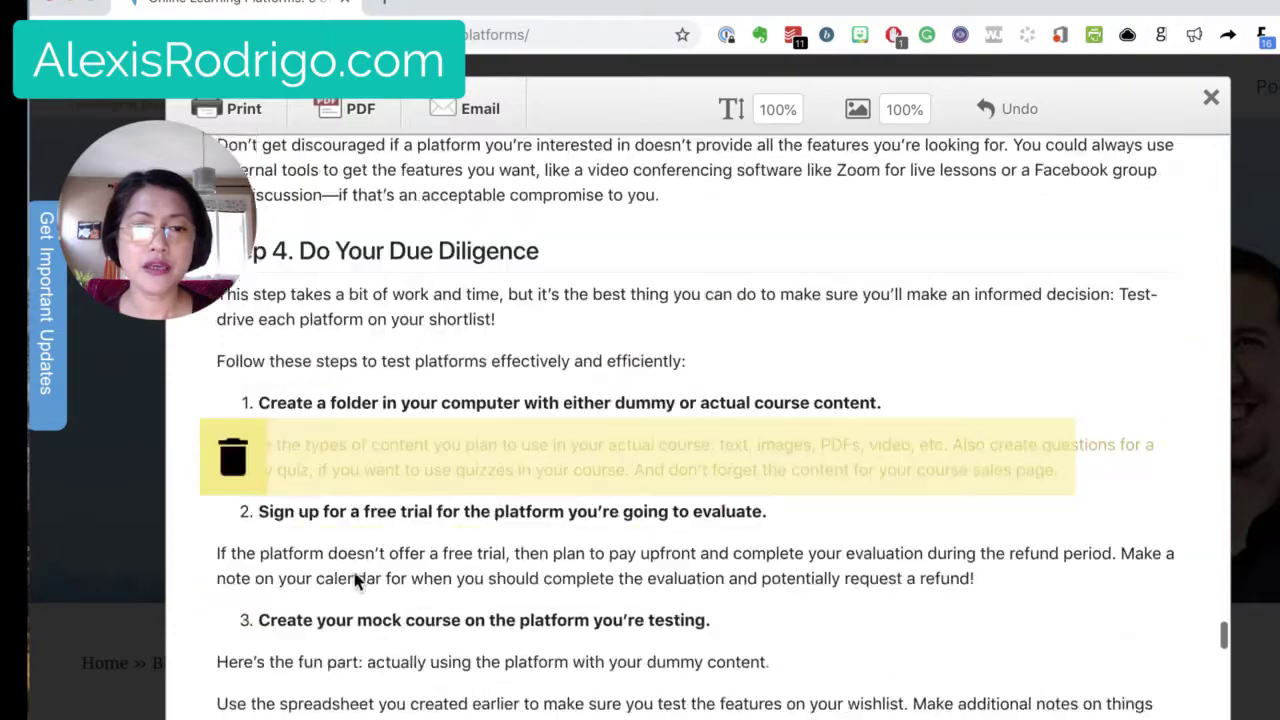
{"action": "scroll", "coordinate": [357, 580], "scroll_direction": "down", "scroll_amount": 8}
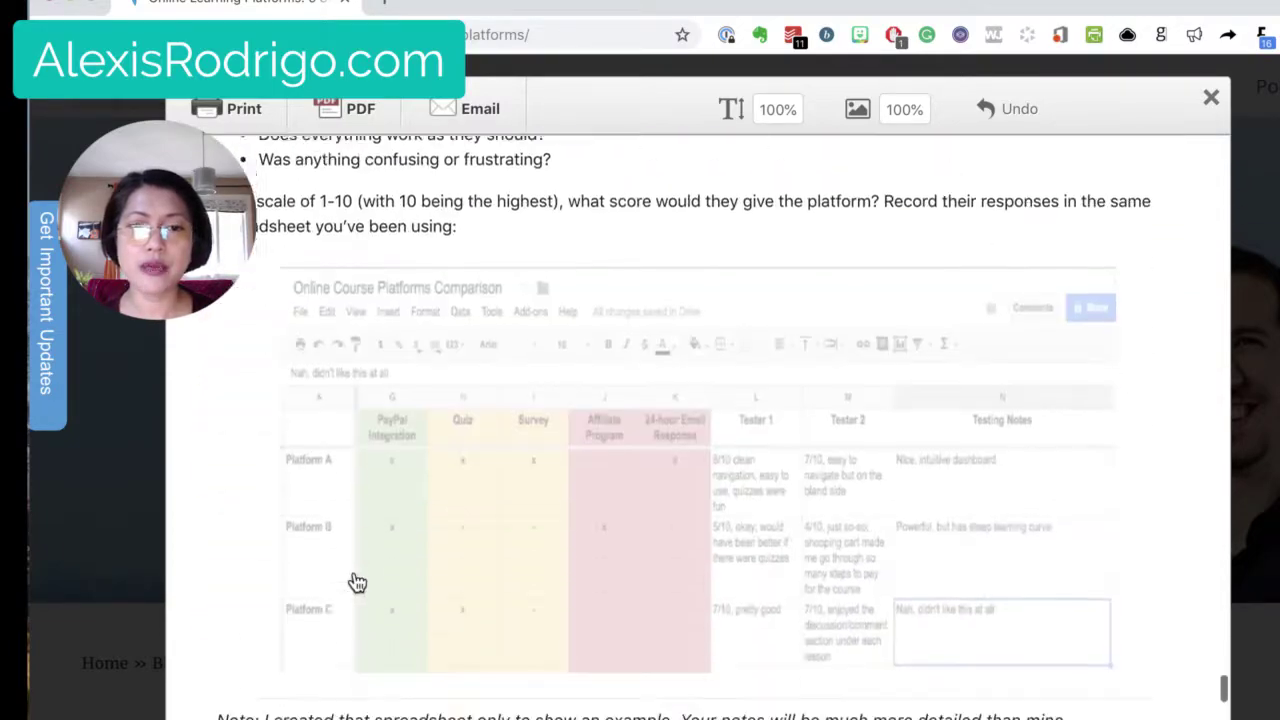
- Remove the "Branding by Live Your Message" credit line below the copyright notice at the end of the article
{"action": "scroll", "coordinate": [357, 580], "scroll_direction": "down", "scroll_amount": 5}
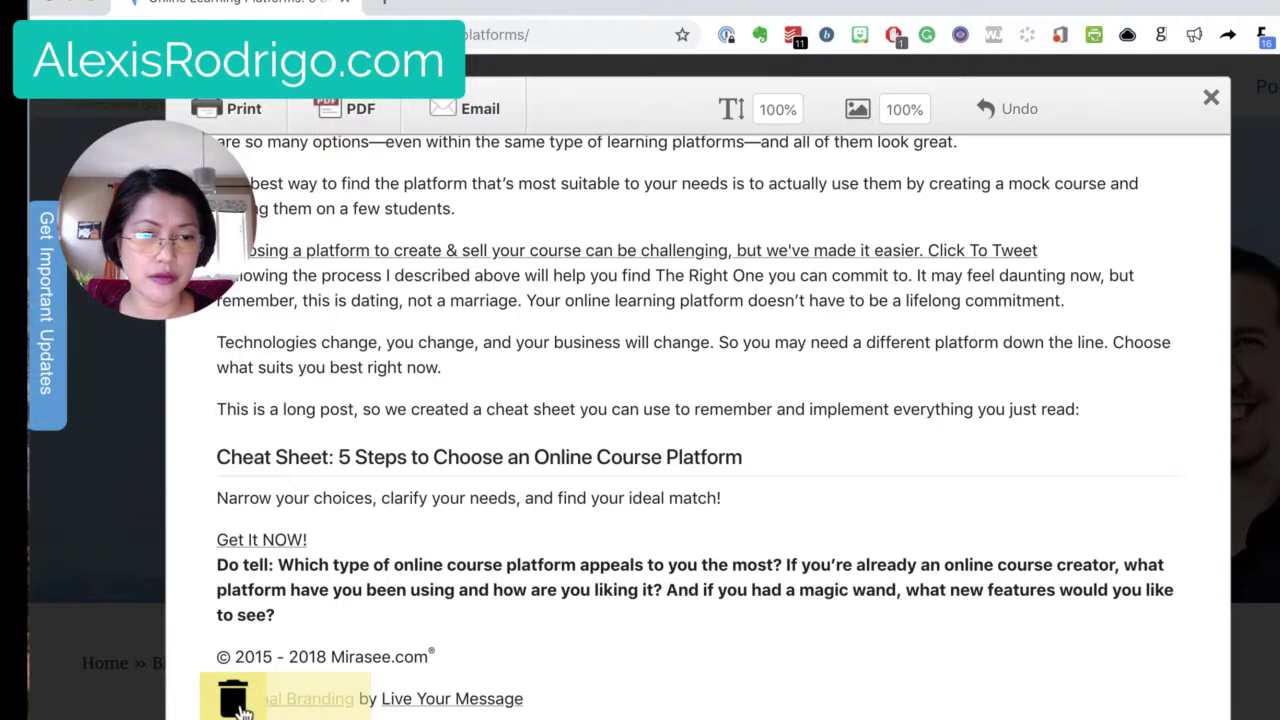
{"action": "left_click", "coordinate": [237, 706]}
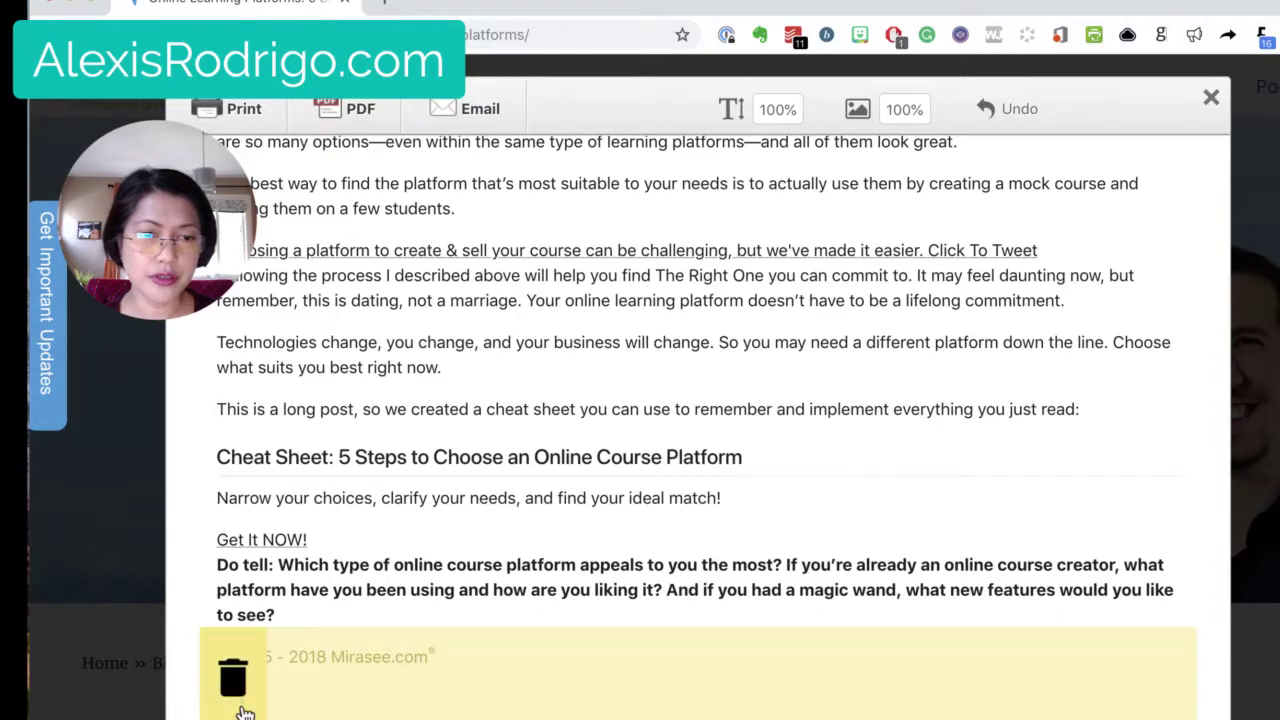
{"action": "left_click", "coordinate": [242, 708]}
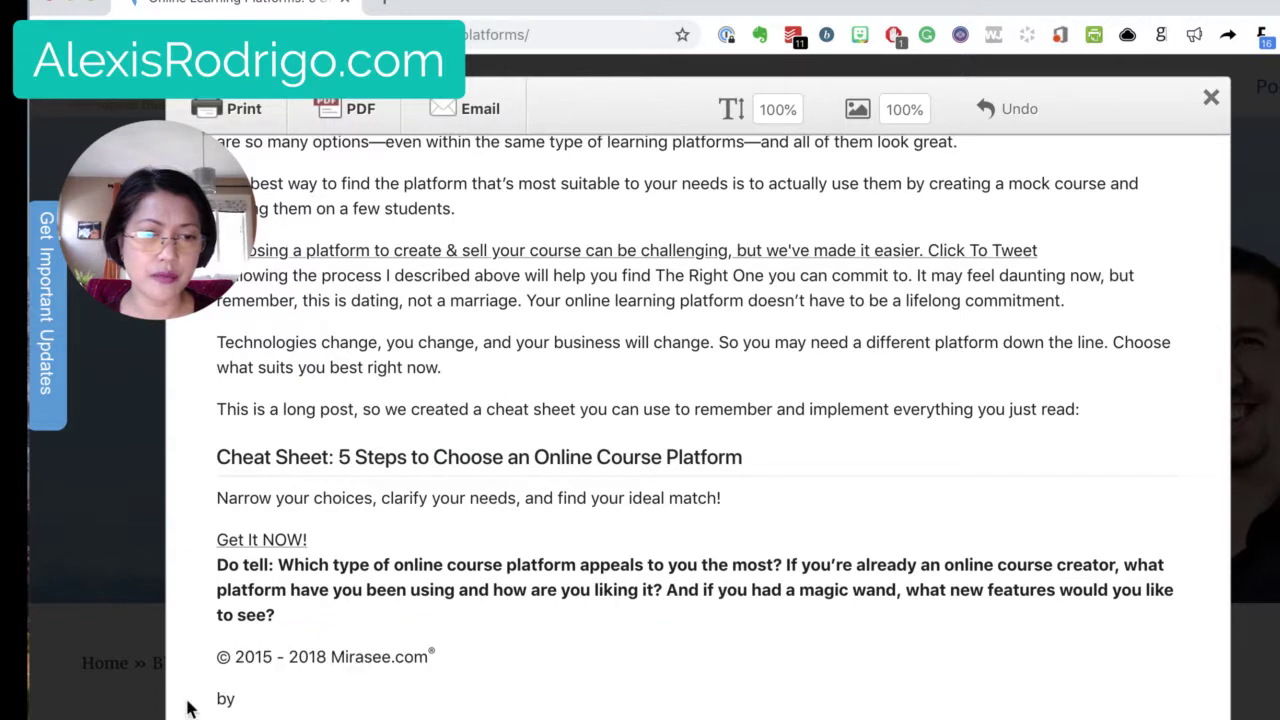
{"action": "scroll", "coordinate": [229, 700], "scroll_direction": "down", "scroll_amount": 1}
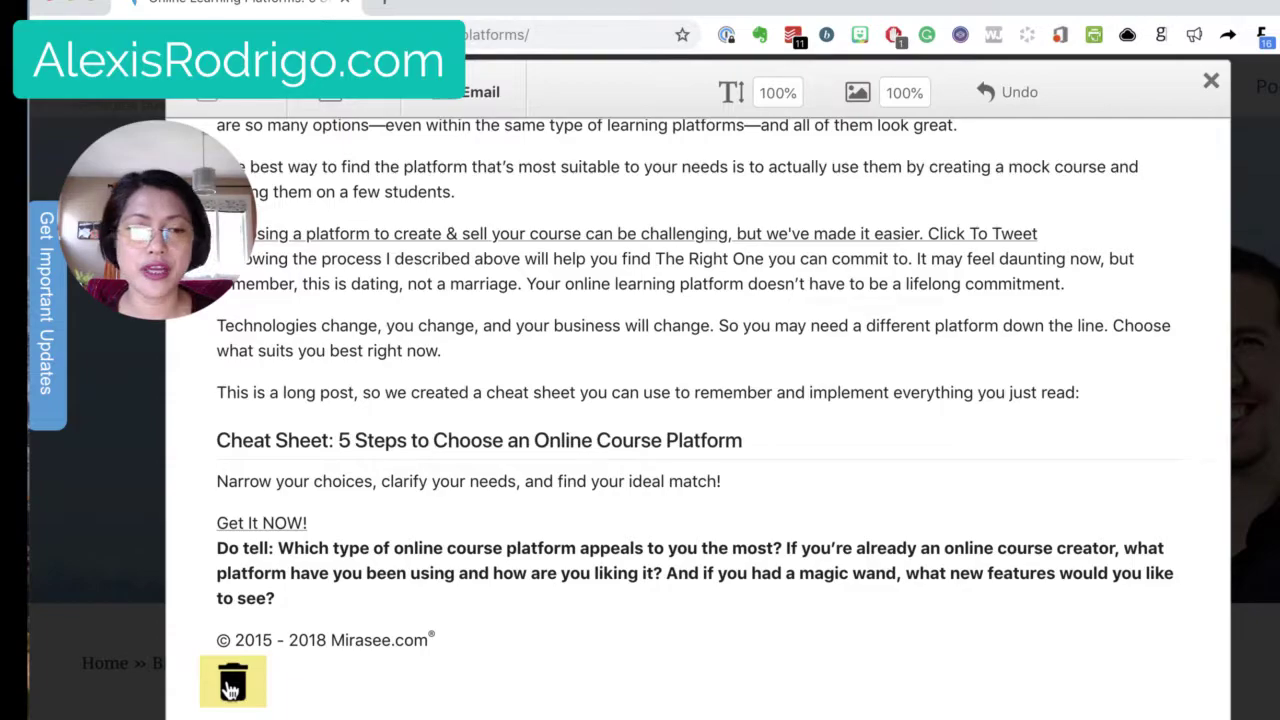
{"action": "left_click", "coordinate": [232, 684]}
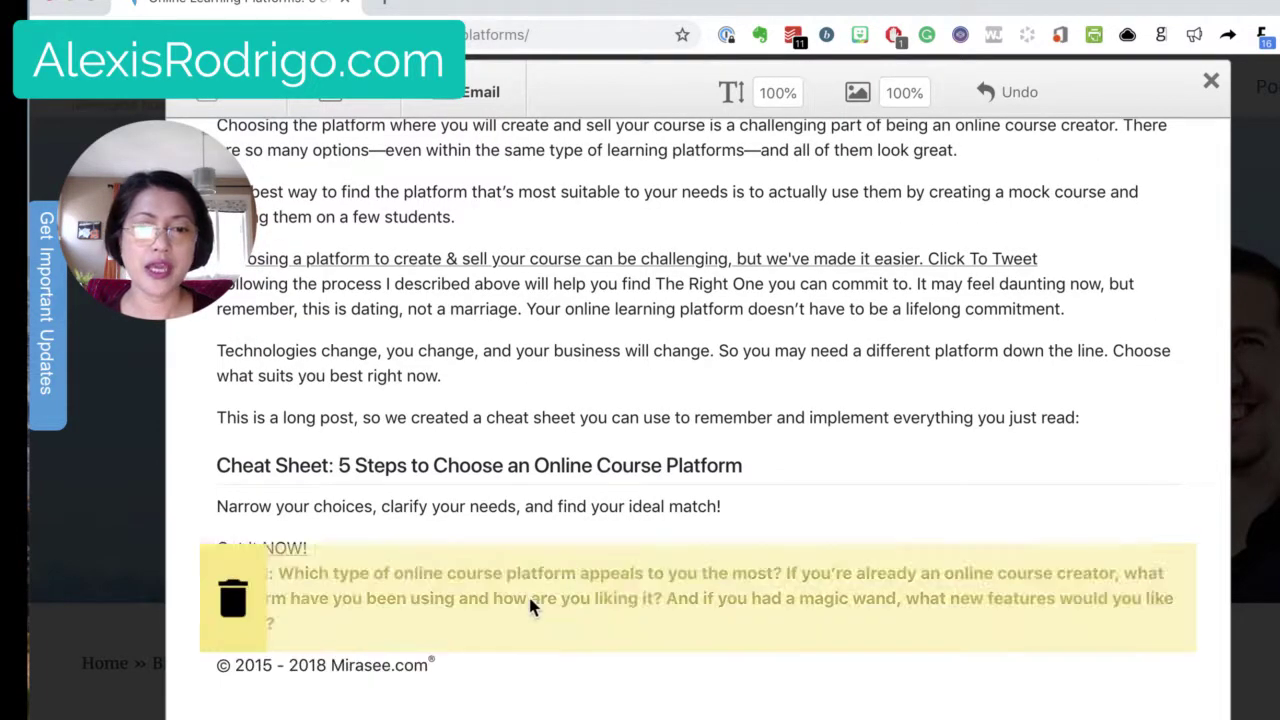
- Set the article's text size to 70% and check the smaller text around Step 5
{"action": "scroll", "coordinate": [572, 518], "scroll_direction": "up", "scroll_amount": 15}
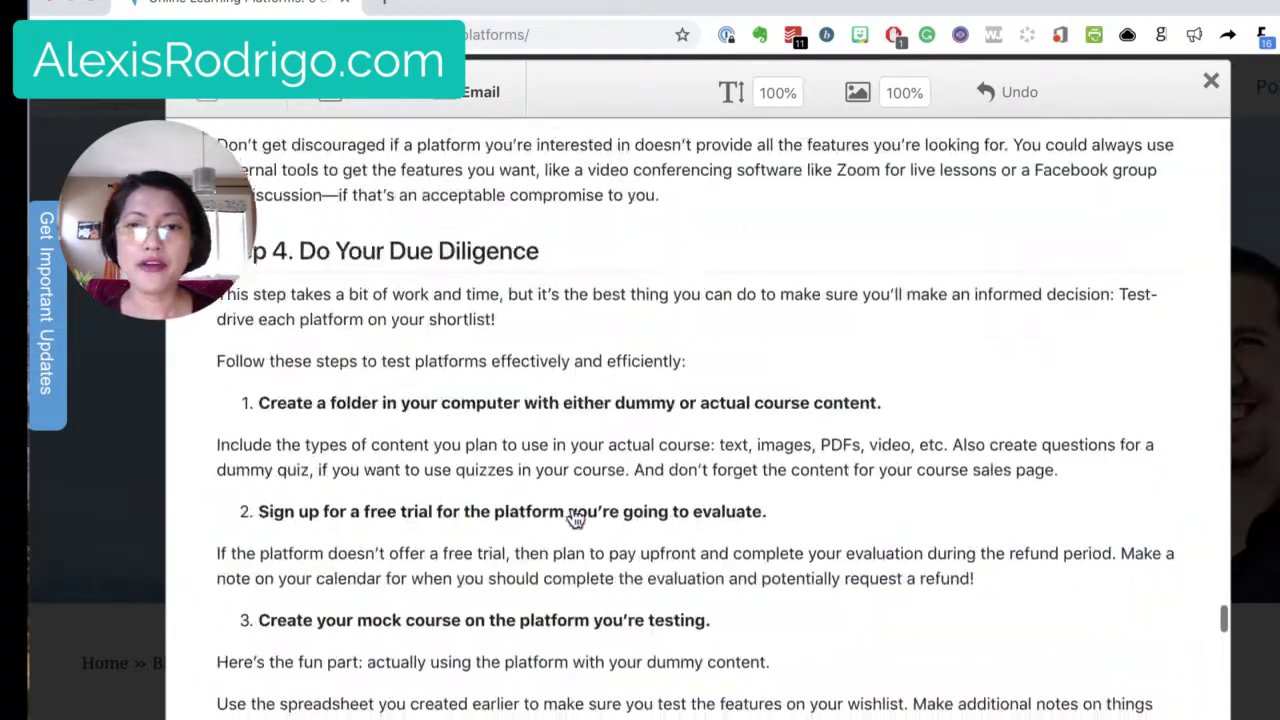
{"action": "scroll", "coordinate": [580, 518], "scroll_direction": "down", "scroll_amount": 10}
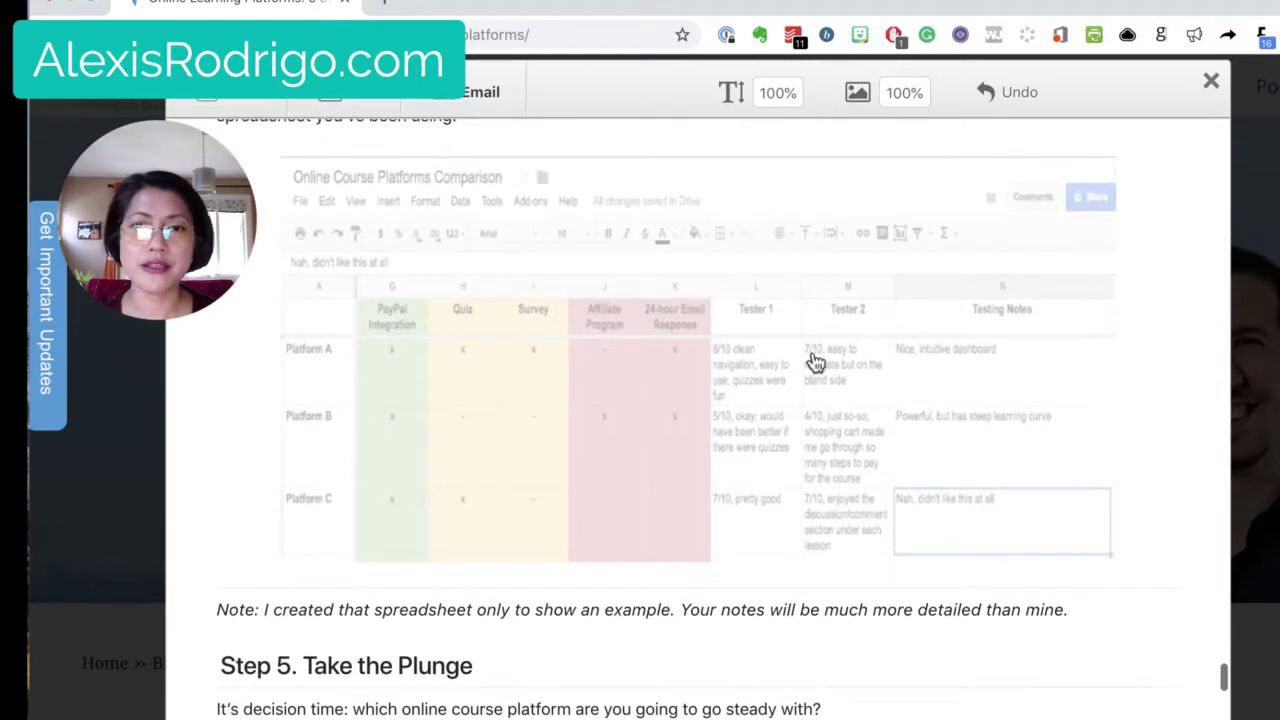
{"action": "left_click", "coordinate": [777, 95]}
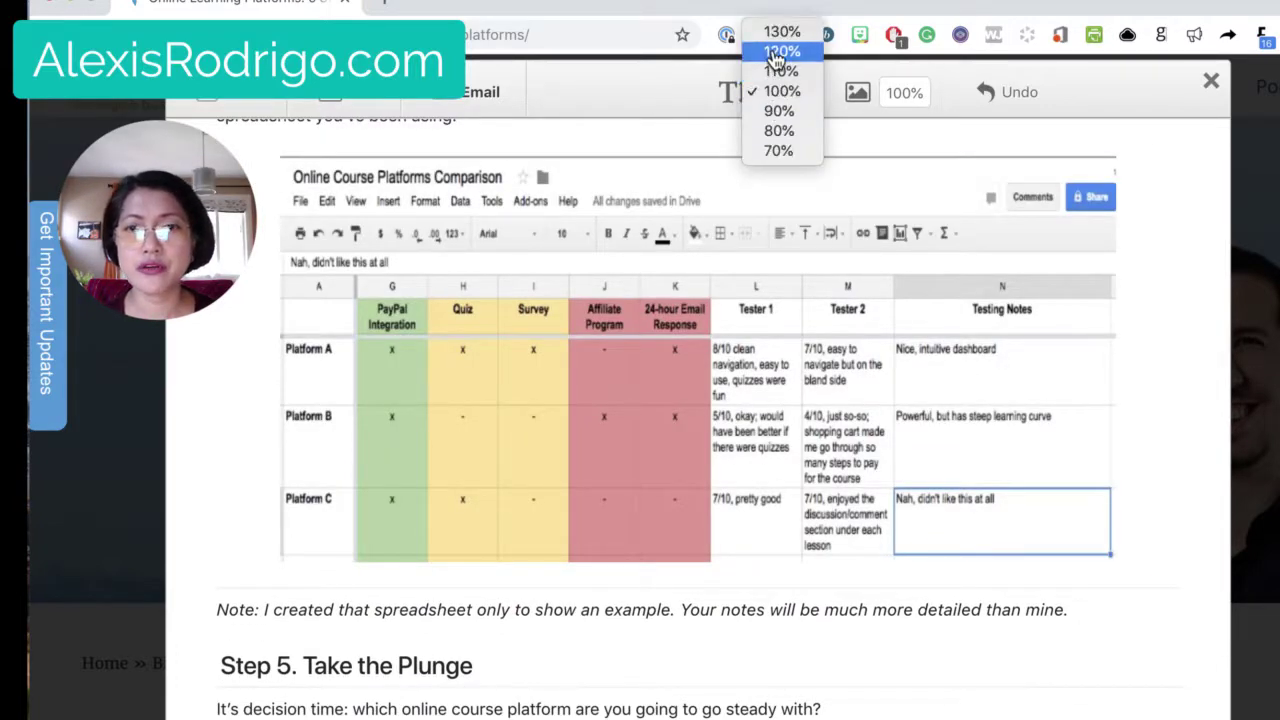
{"action": "left_click", "coordinate": [782, 160]}
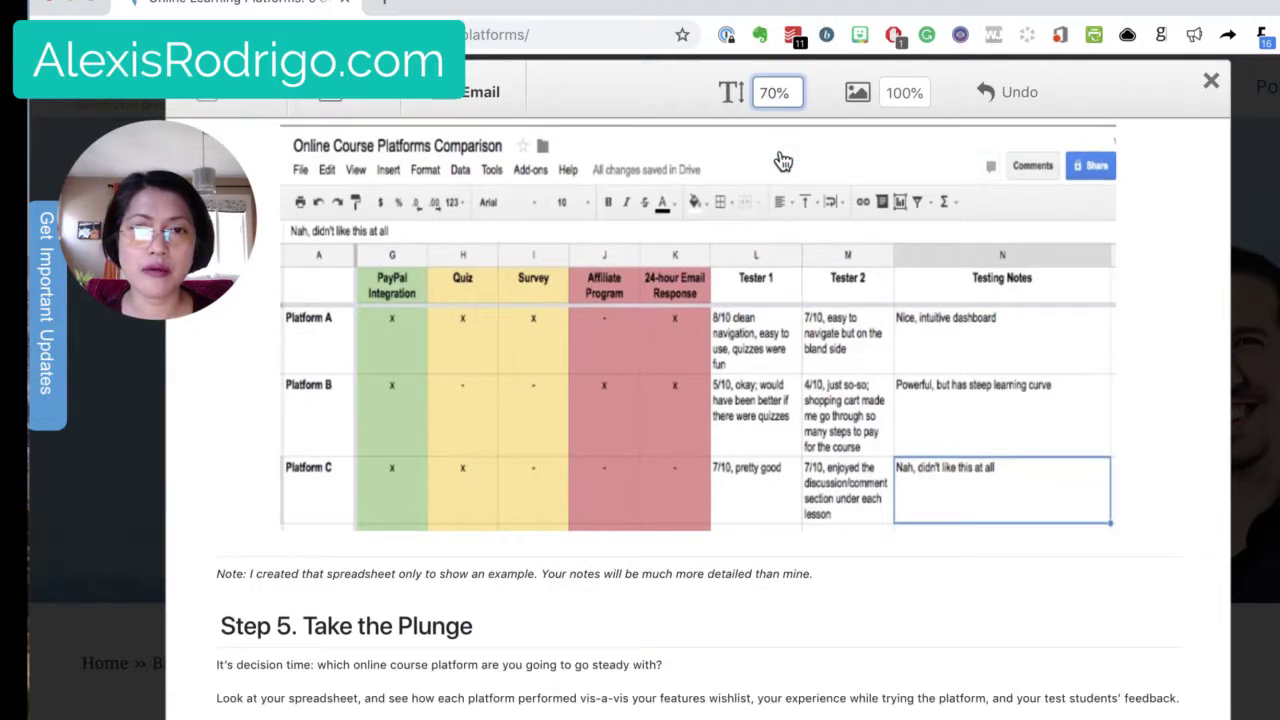
{"action": "scroll", "coordinate": [737, 523], "scroll_direction": "down", "scroll_amount": 5}
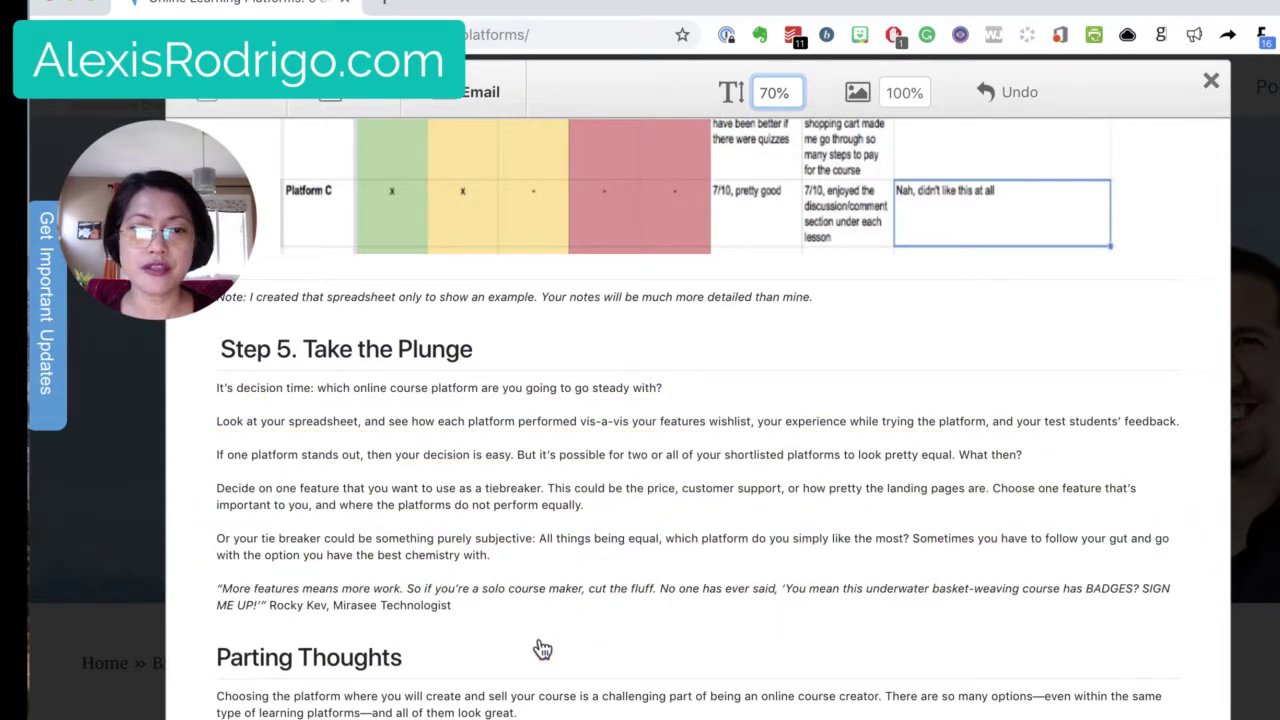
- Try the article's text size at 130%, and settle on 100%
{"action": "left_click", "coordinate": [775, 92]}
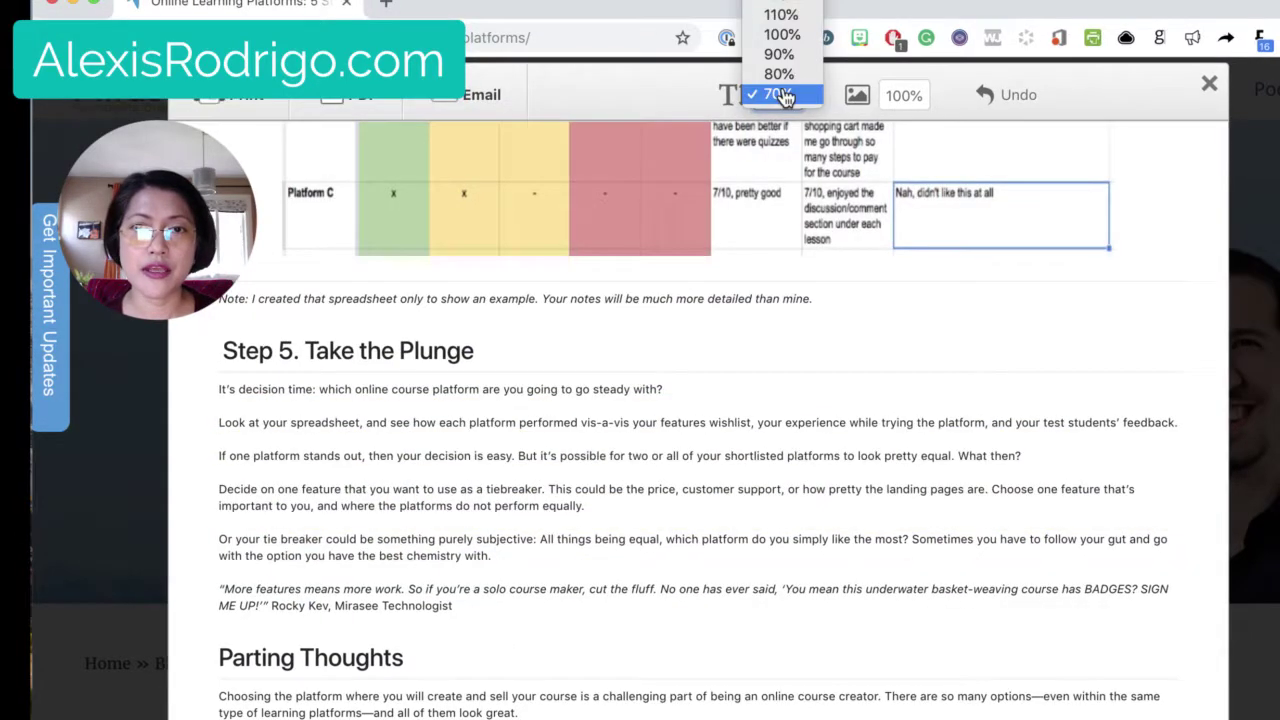
{"action": "left_click", "coordinate": [781, 14]}
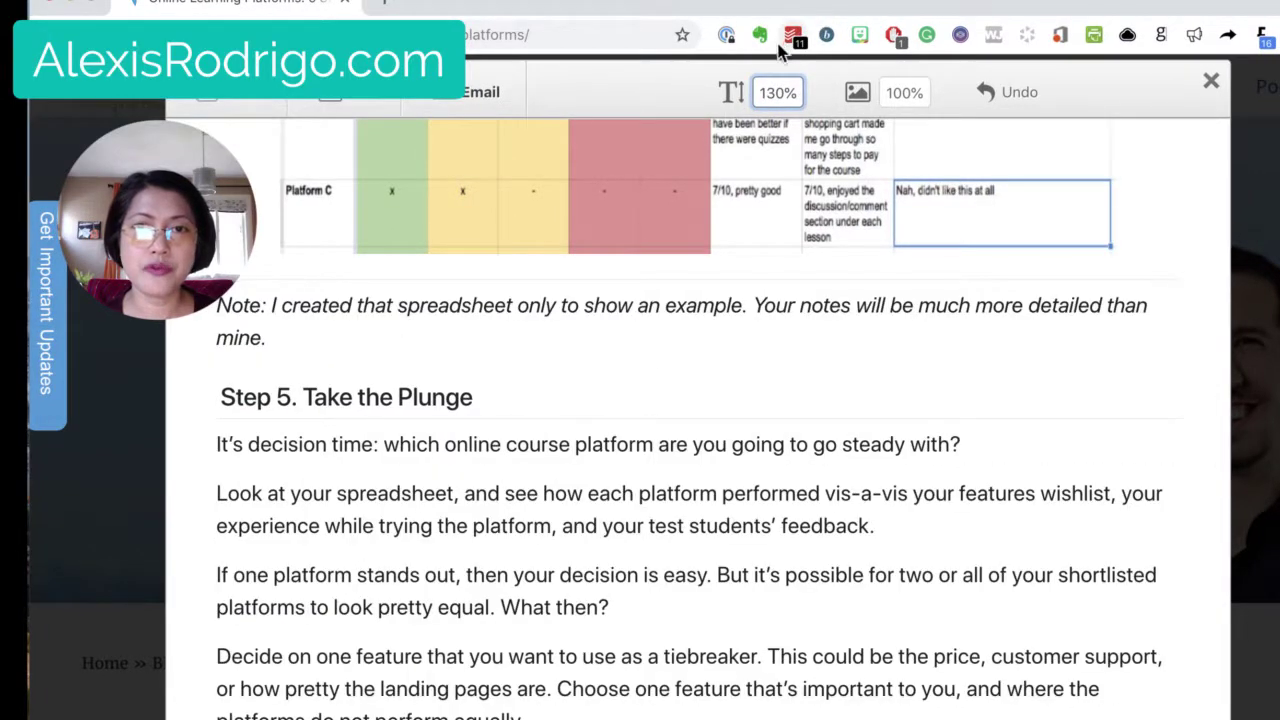
{"action": "left_click", "coordinate": [781, 97]}
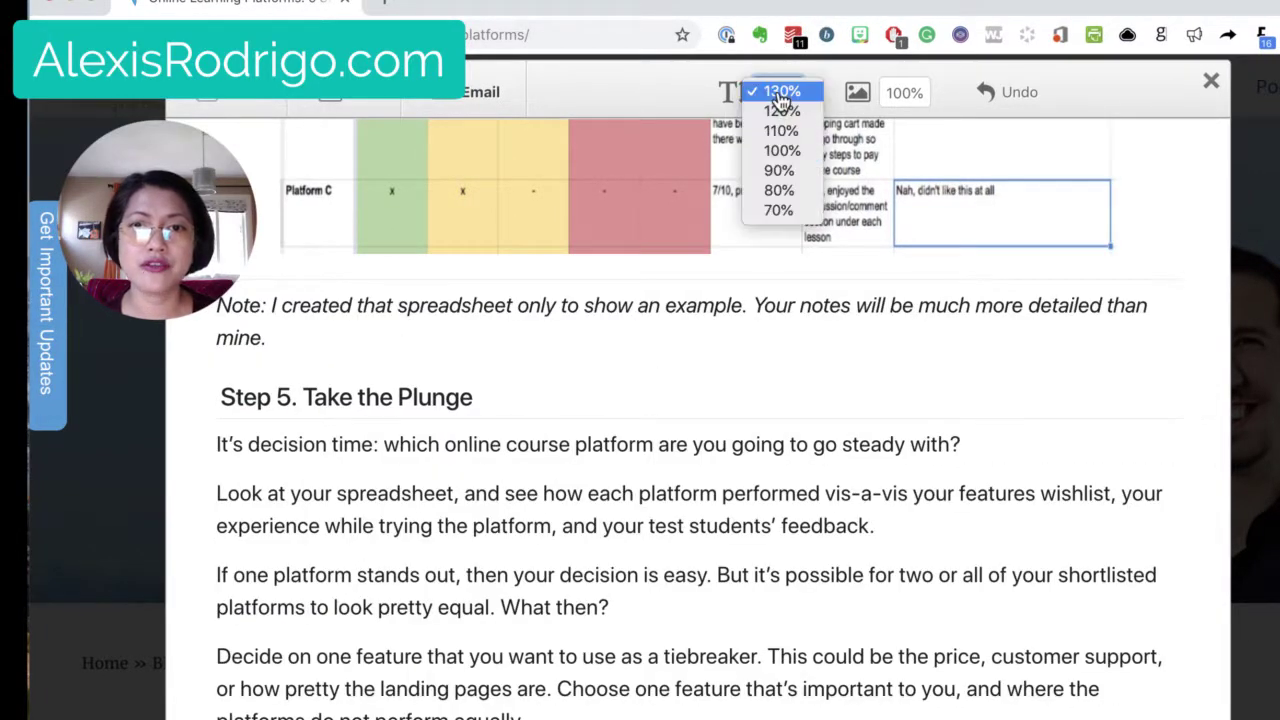
{"action": "left_click", "coordinate": [780, 155]}
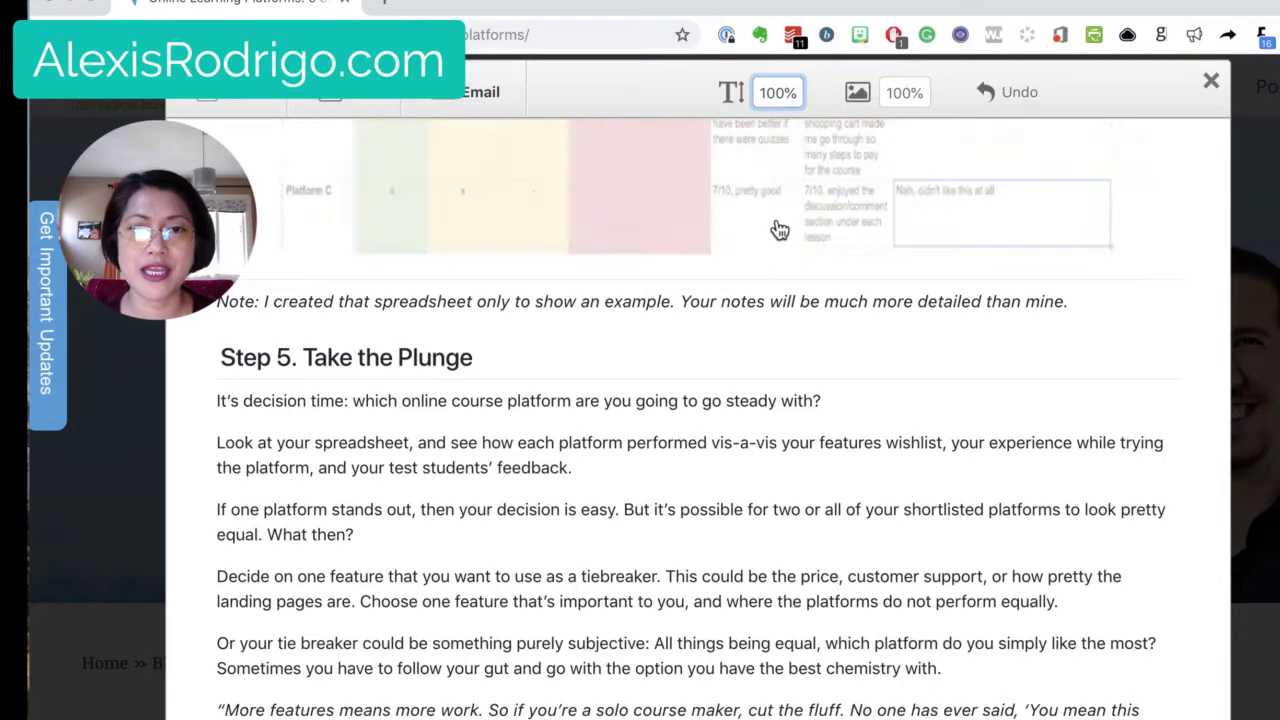
- Try the article's images at 50% on the comparison spreadsheet, and restore the image size to 100%
{"action": "scroll", "coordinate": [851, 400], "scroll_direction": "up", "scroll_amount": 3}
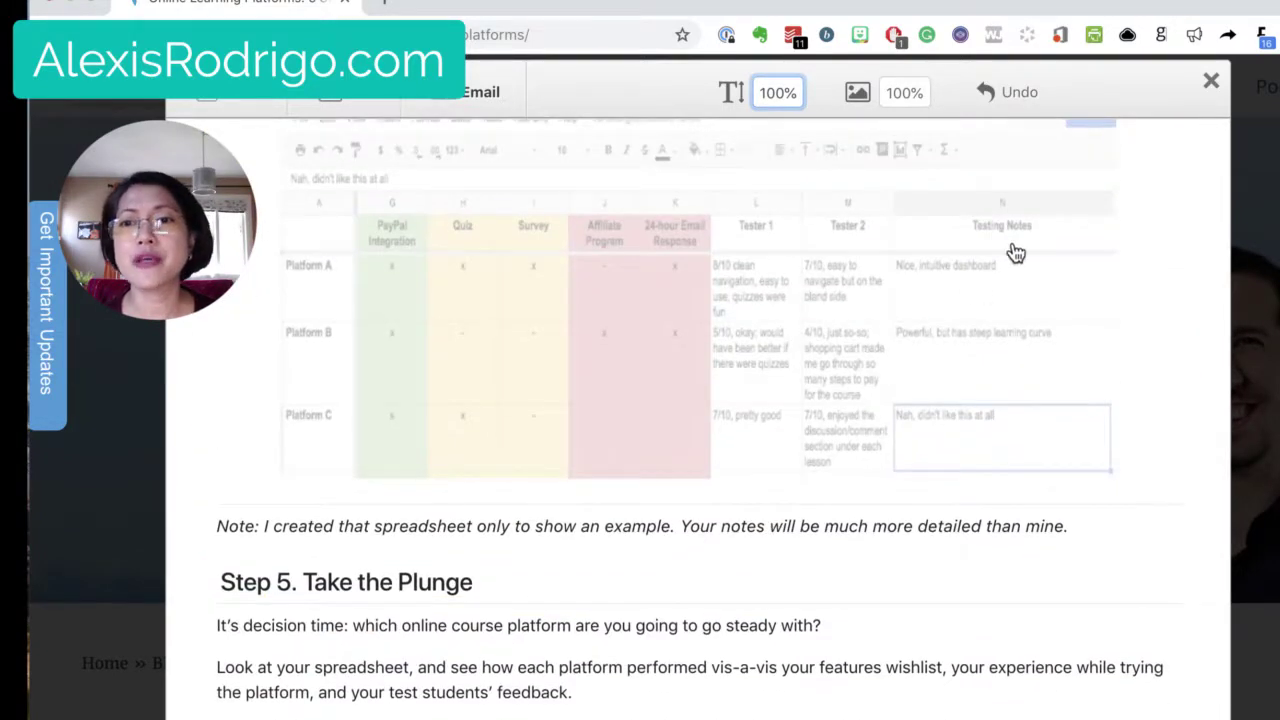
{"action": "left_click", "coordinate": [906, 94]}
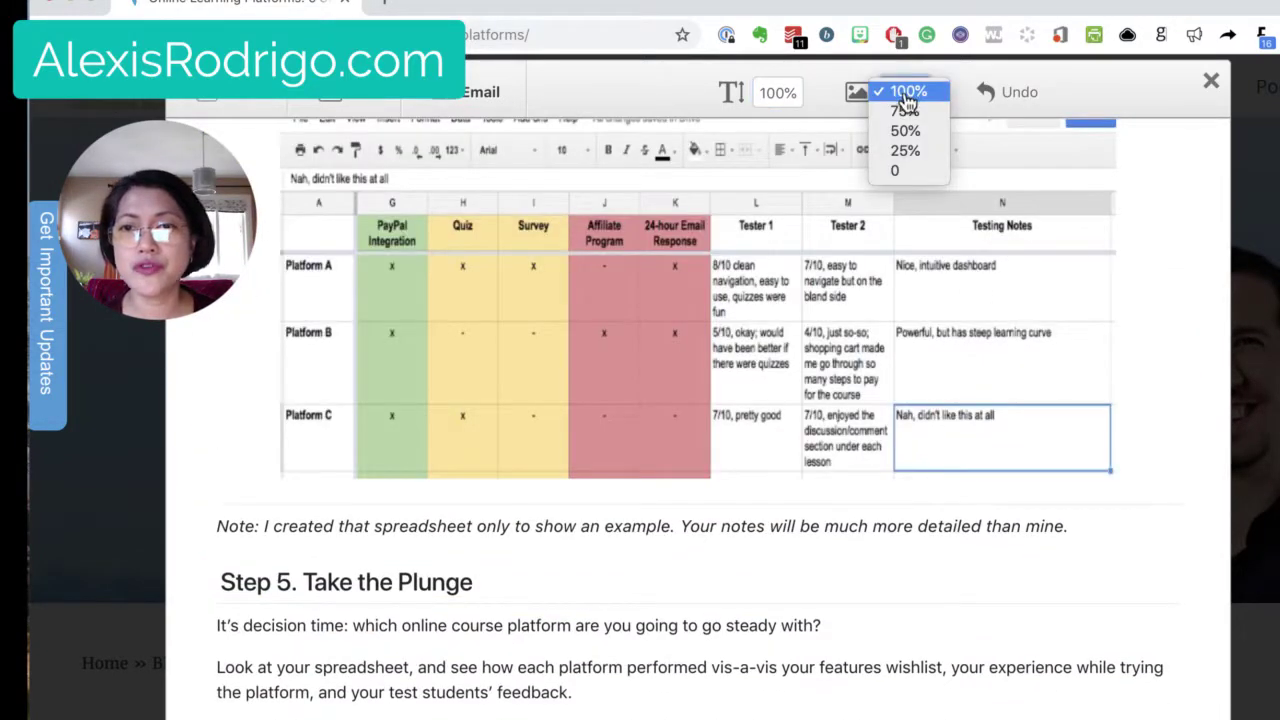
{"action": "left_click", "coordinate": [905, 130]}
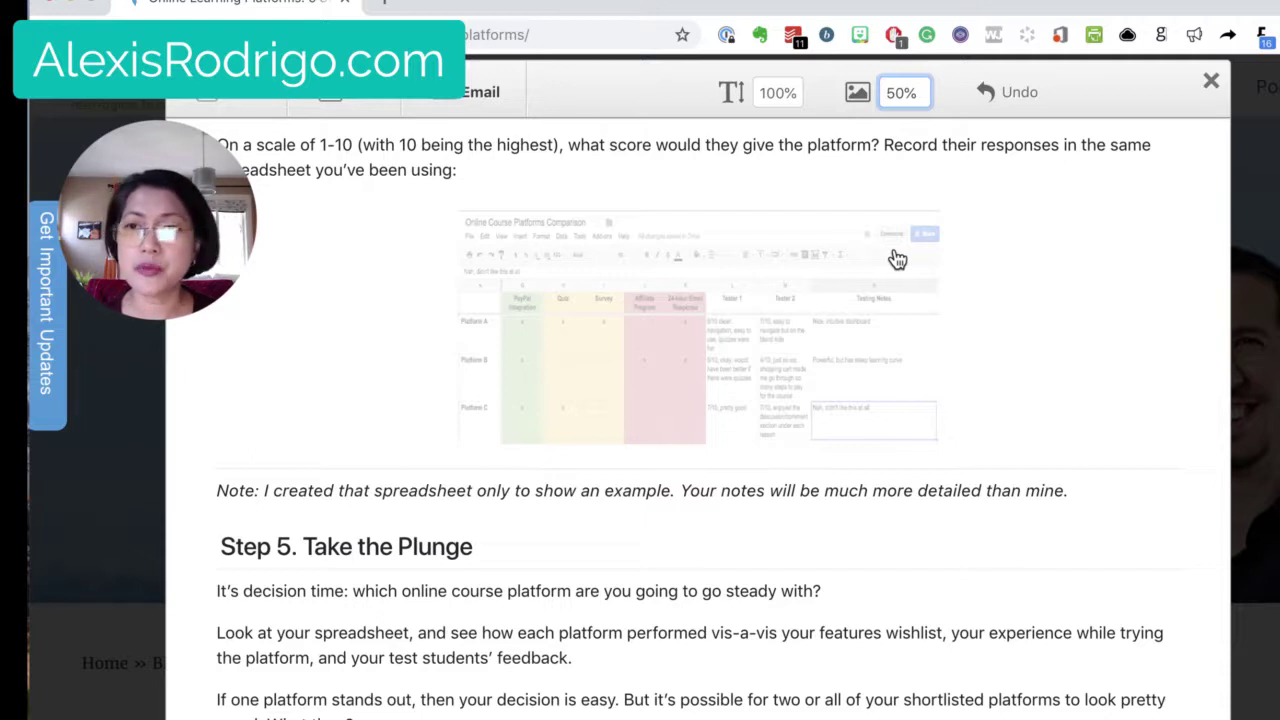
{"action": "left_click", "coordinate": [902, 92]}
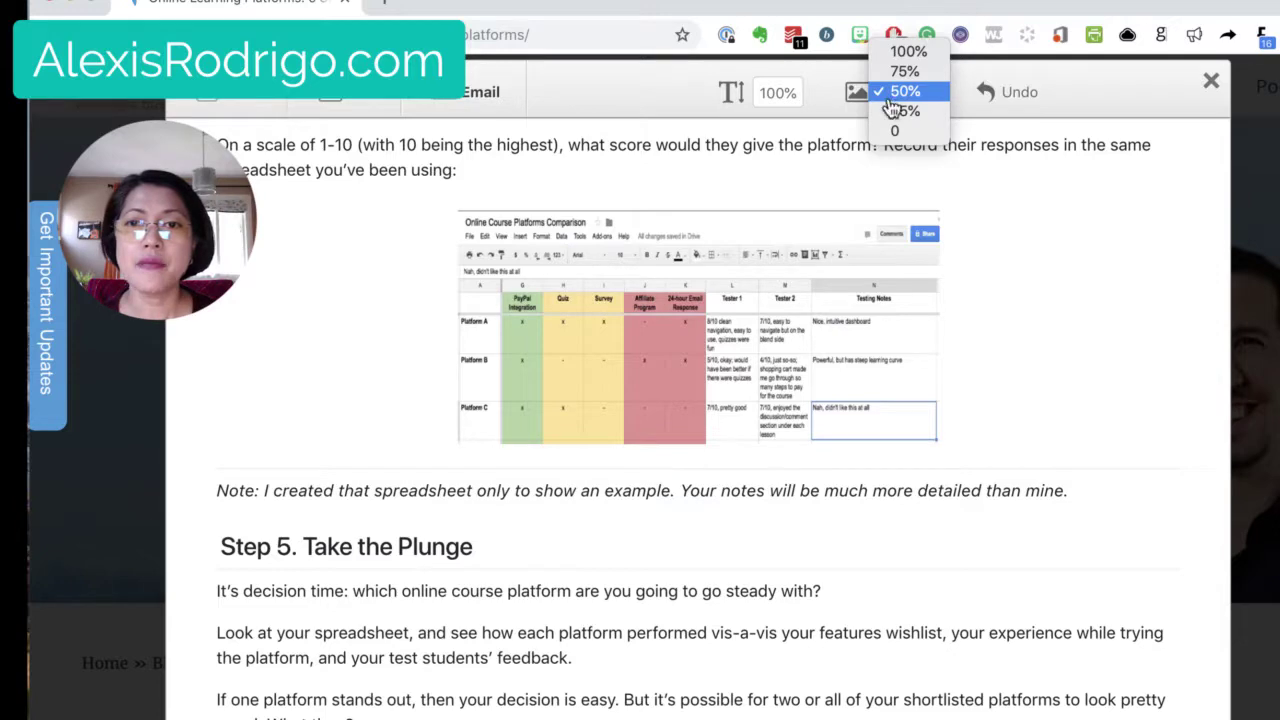
{"action": "left_click", "coordinate": [908, 51]}
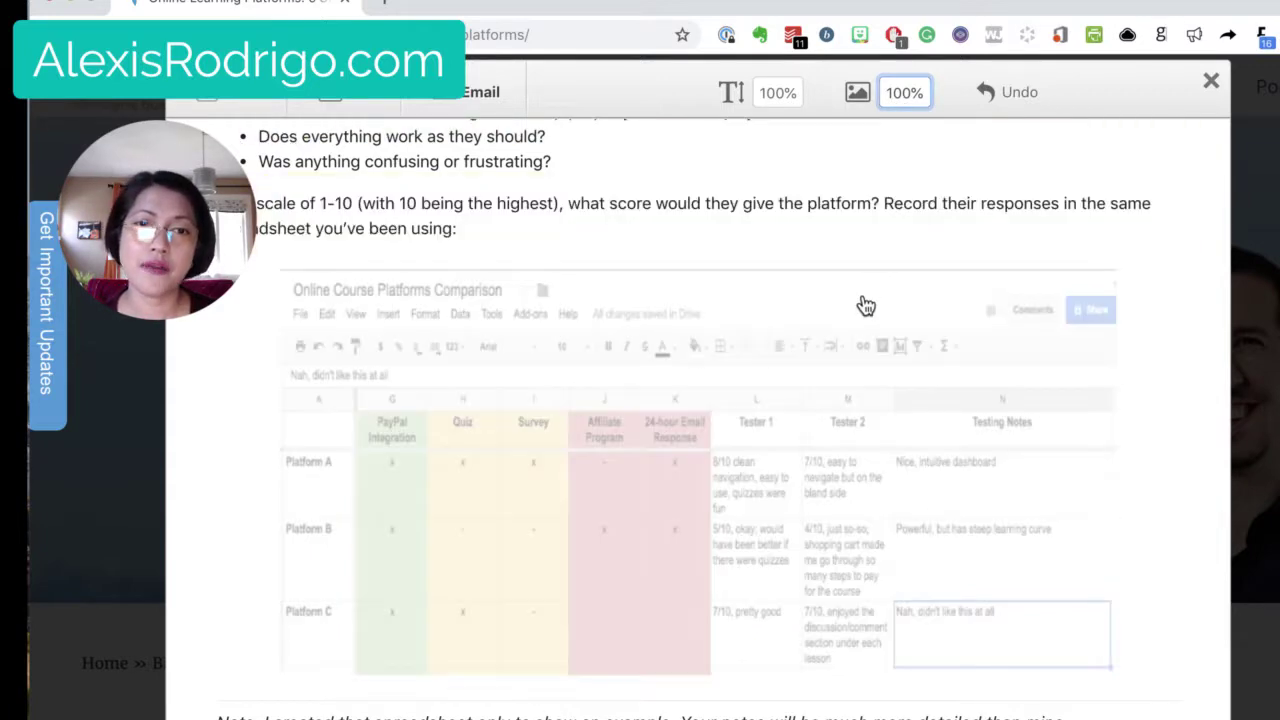
{"action": "scroll", "coordinate": [869, 245], "scroll_direction": "up", "scroll_amount": 3}
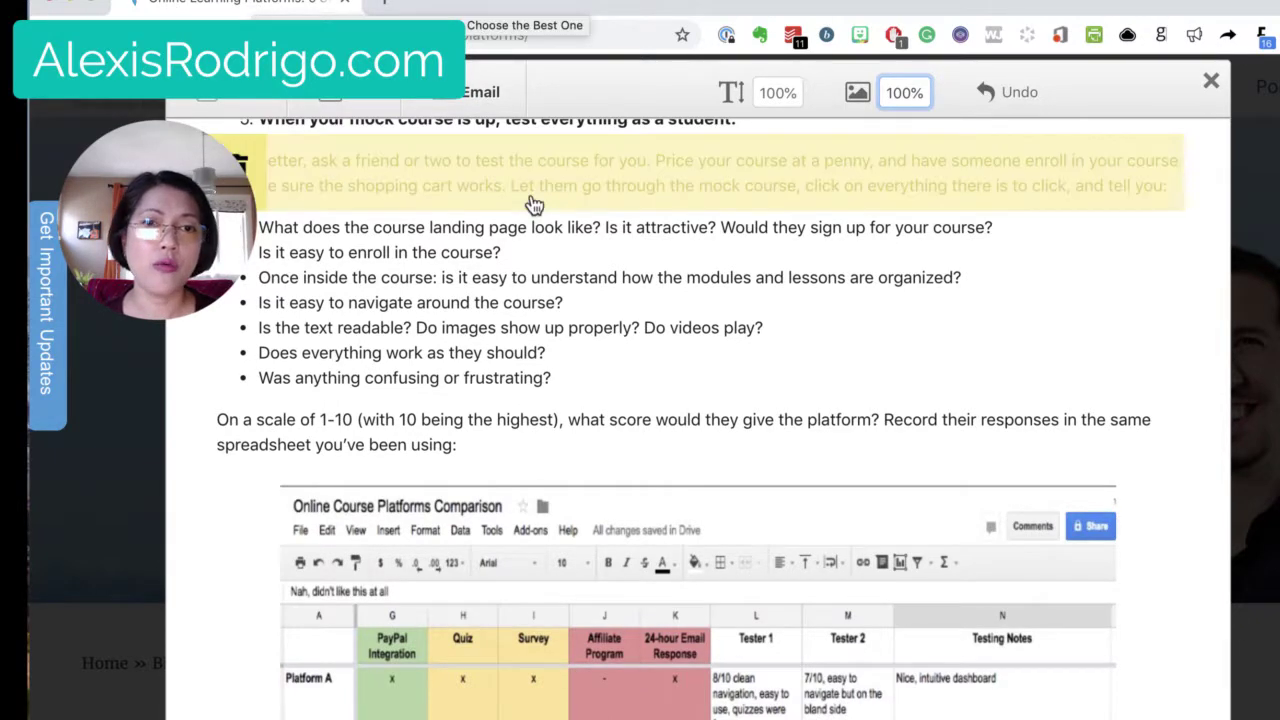
{"action": "scroll", "coordinate": [925, 383], "scroll_direction": "down", "scroll_amount": 5}
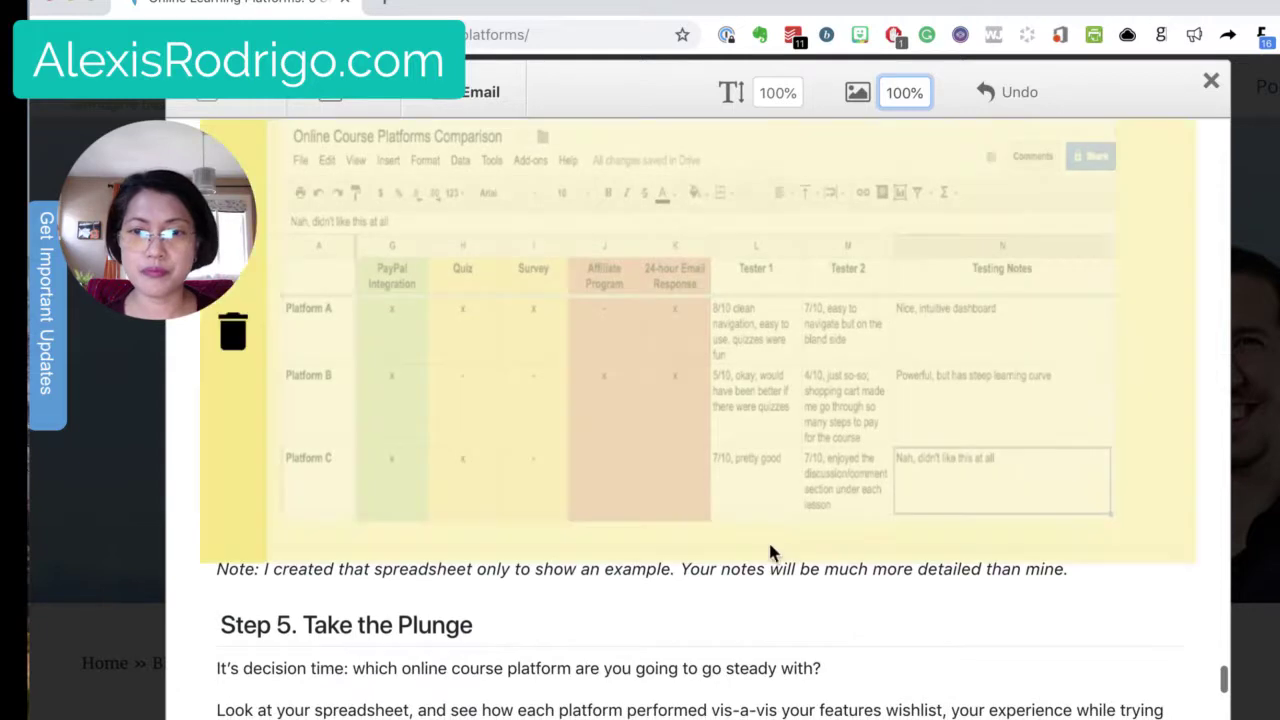
{"action": "scroll", "coordinate": [620, 370], "scroll_direction": "down", "scroll_amount": 1}
{"action": "scroll", "coordinate": [600, 330], "scroll_direction": "up", "scroll_amount": 2}
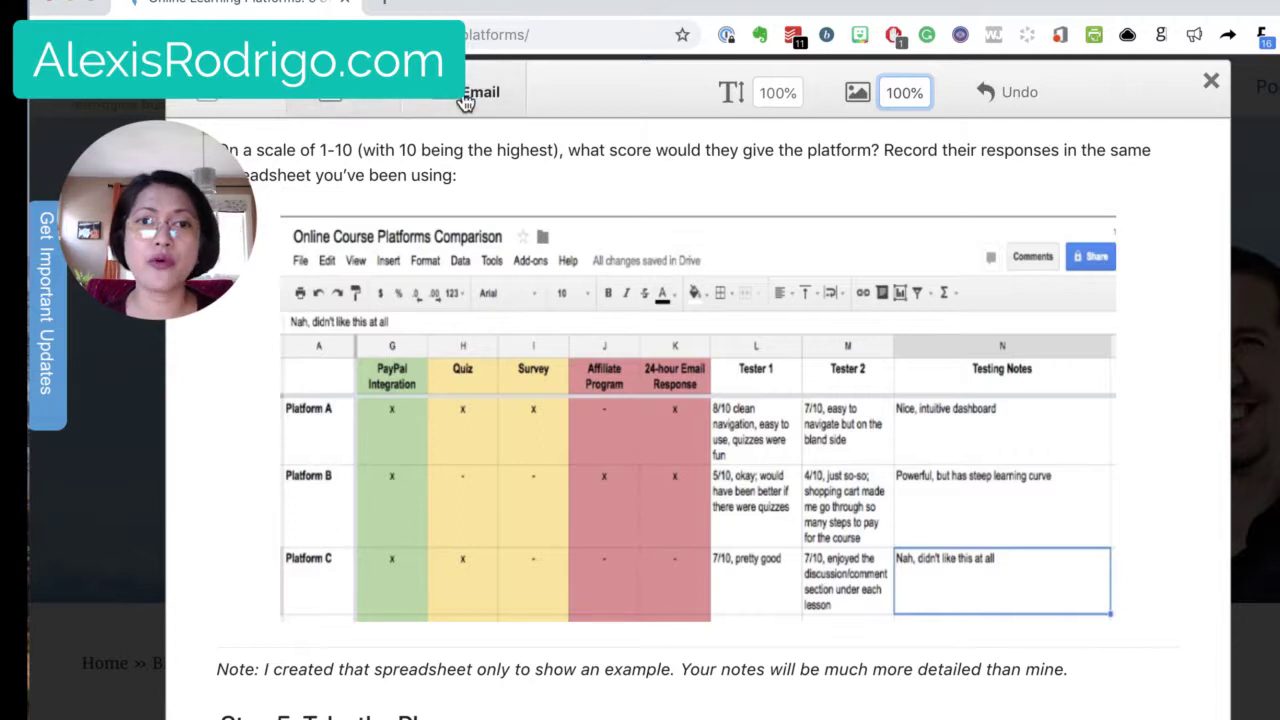
- Generate a PDF of the cleaned-up article with Letter page size, download it and close the download dialog
{"action": "left_click", "coordinate": [363, 105]}
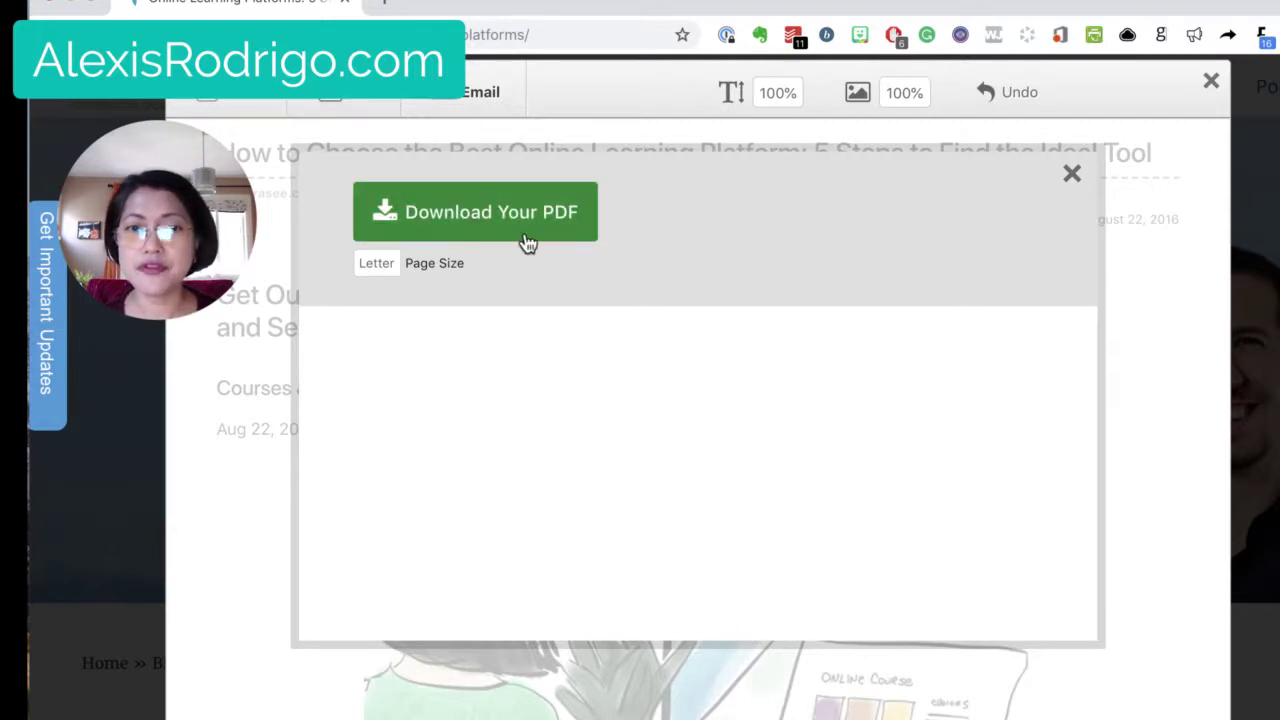
{"action": "left_click", "coordinate": [528, 244]}
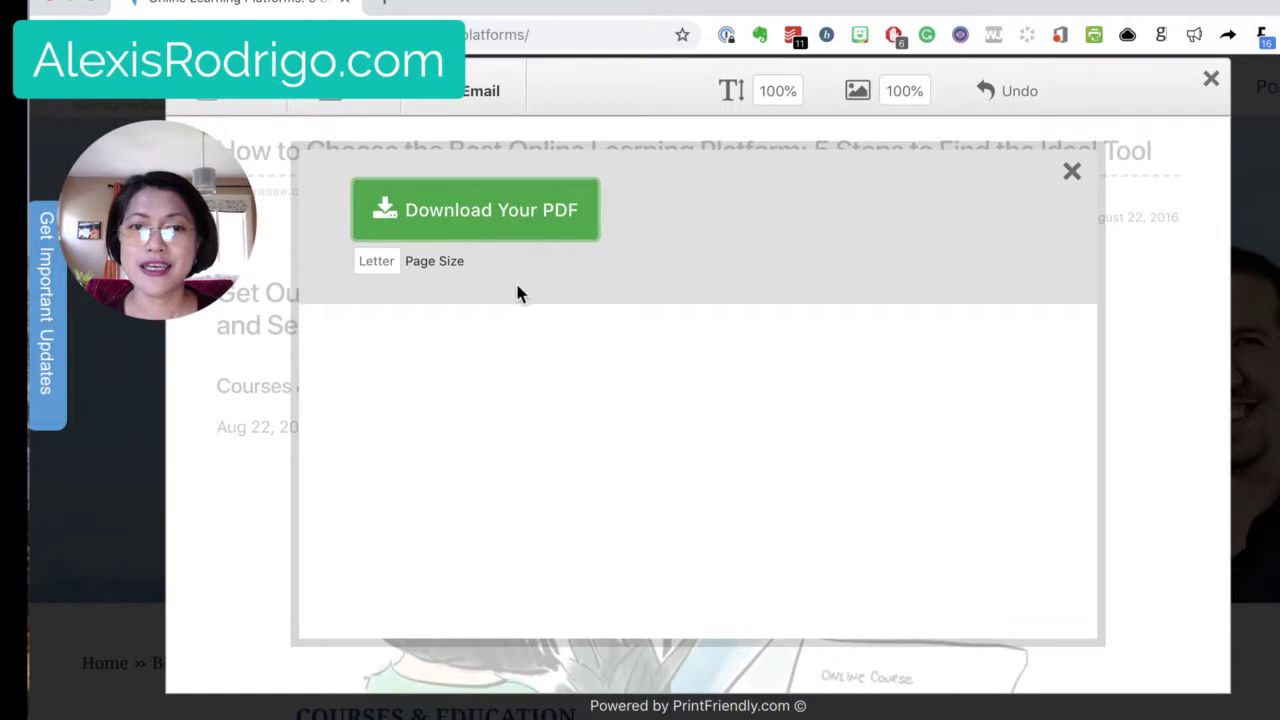
{"action": "left_click", "coordinate": [1071, 172]}
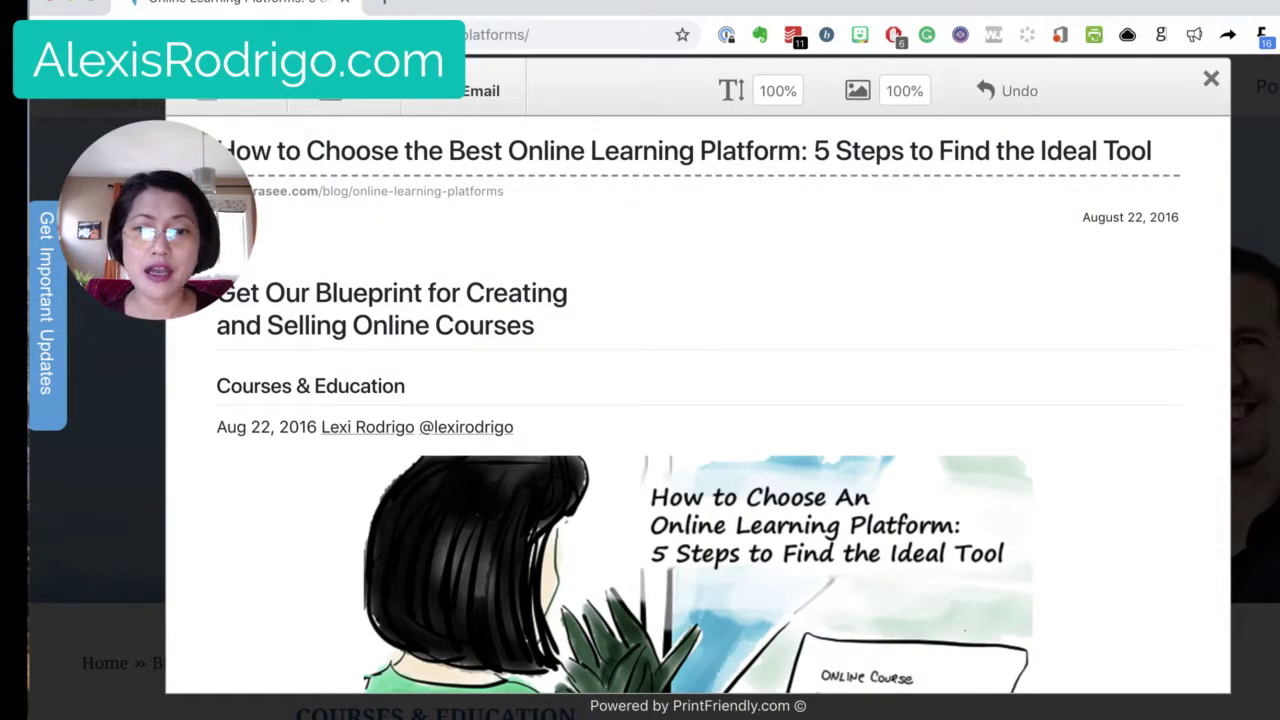